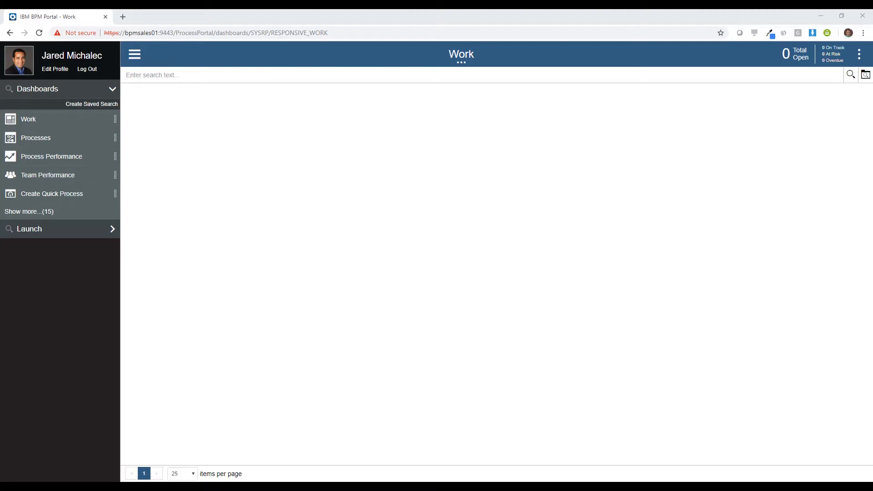
Start a new quick process app from the New Blank App option.
left_click(74, 197)
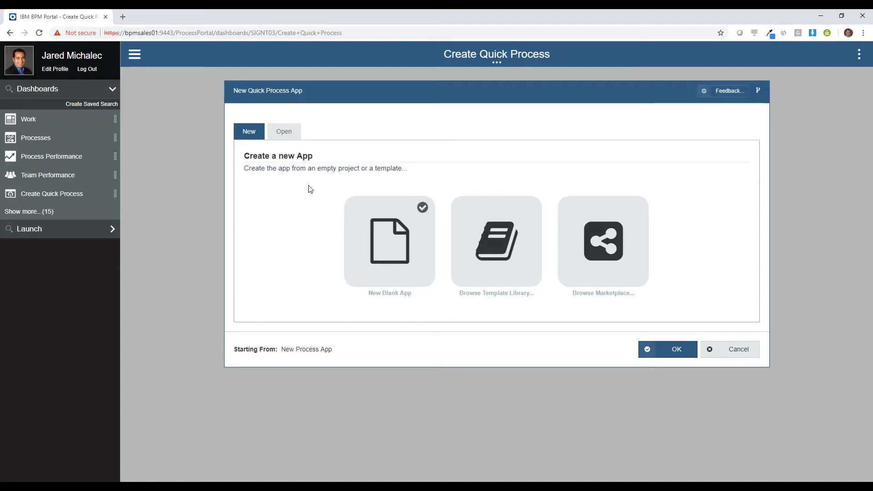
left_click(291, 136)
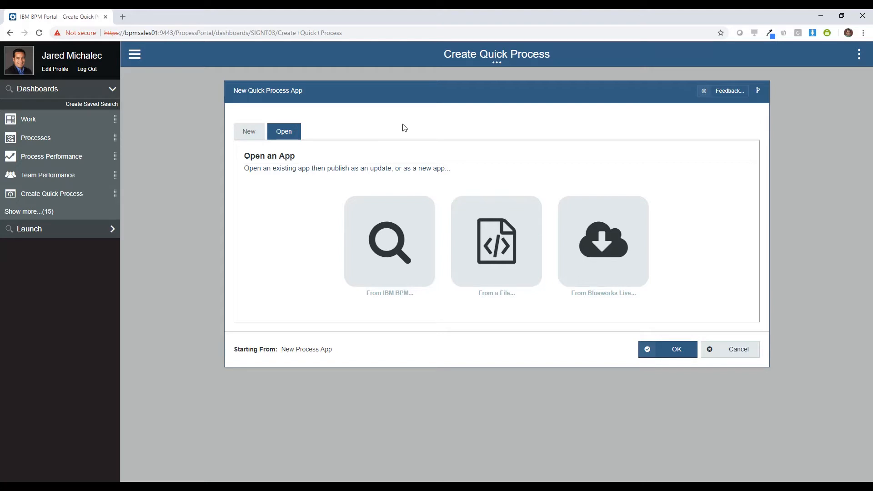
left_click(244, 132)
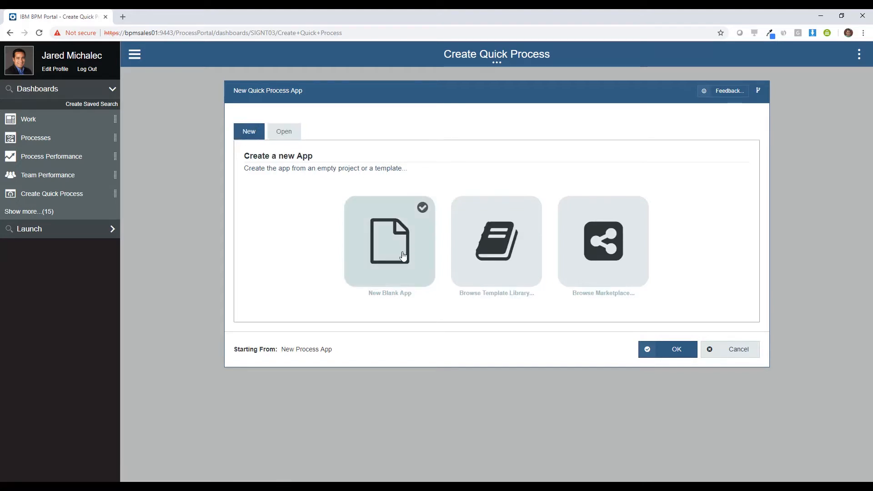
left_click(675, 350)
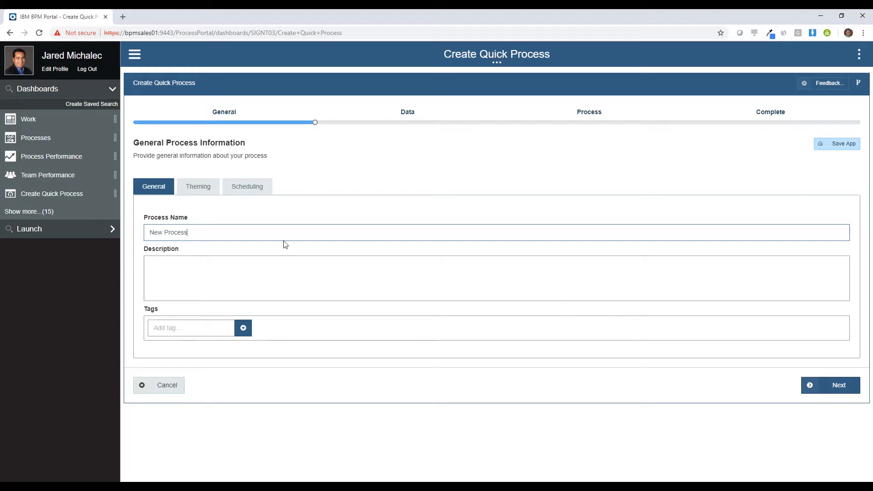
Name the process "Vacation Request Process".
left_click_drag(188, 232, 146, 236)
type("Vacation Reque")
type("st Proces")
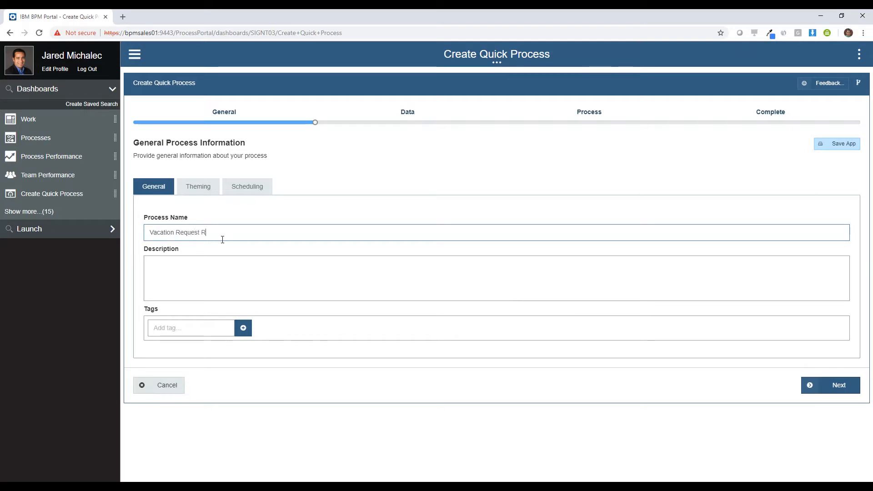
type("s")
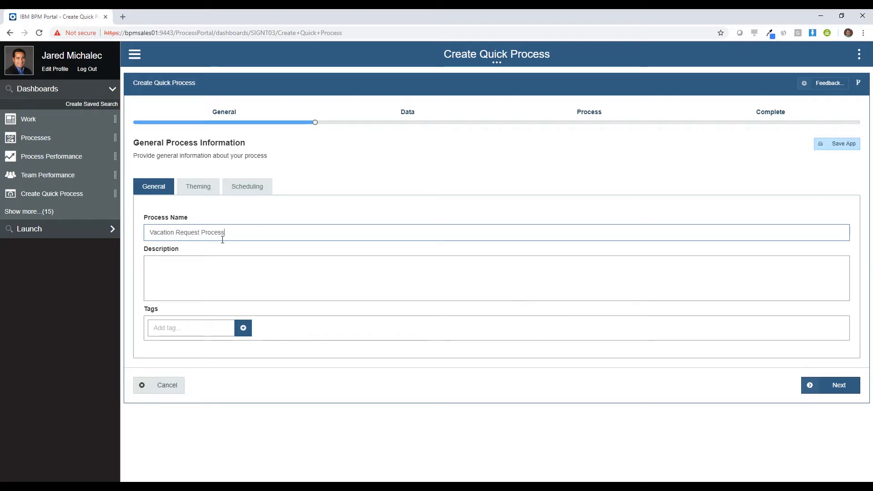
Add the tags "approval" and "vacation" to the process.
left_click(192, 323)
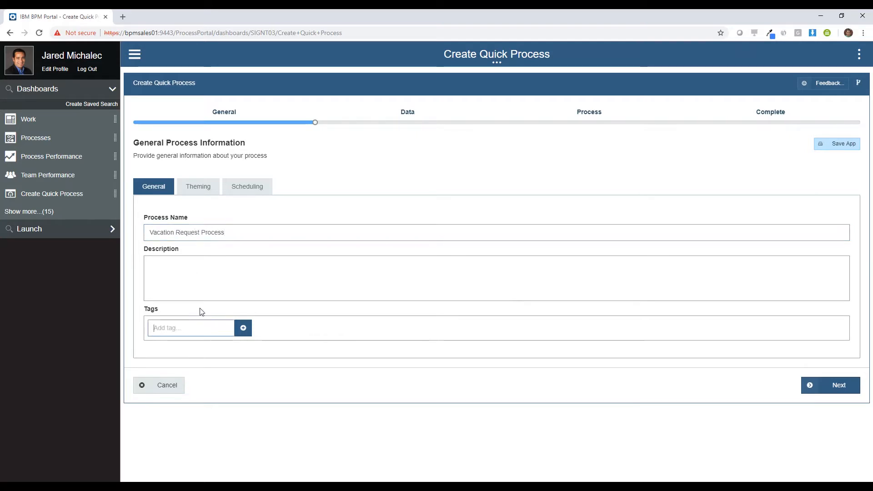
type("appr")
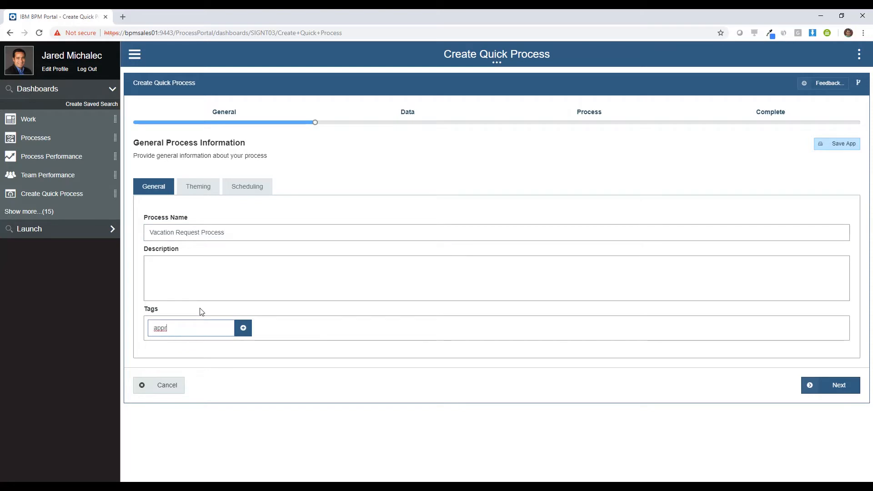
type("oval")
key("Return")
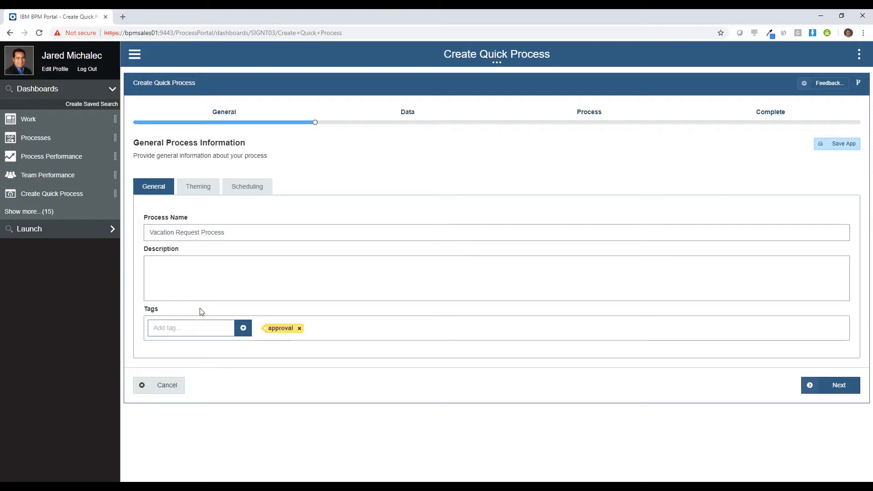
type("vacation")
key("Return")
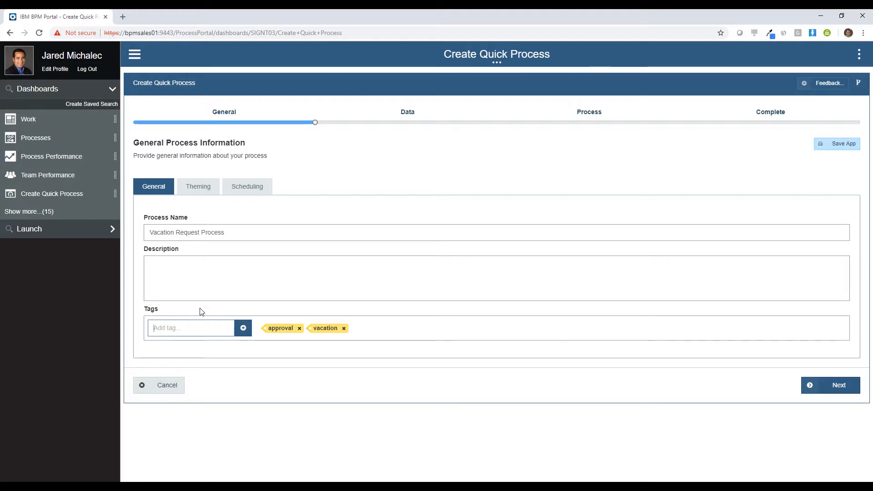
Review the process's theming and scheduling settings, and continue to the form data stage.
left_click(200, 188)
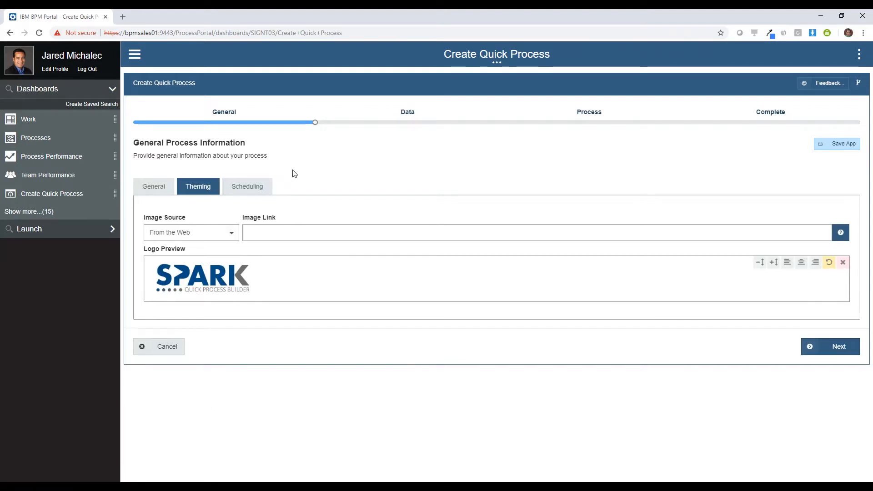
left_click(257, 187)
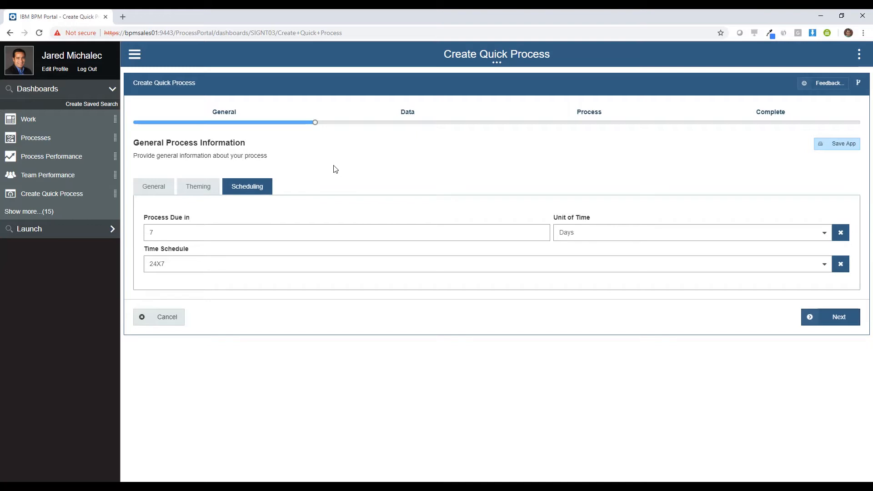
left_click(845, 321)
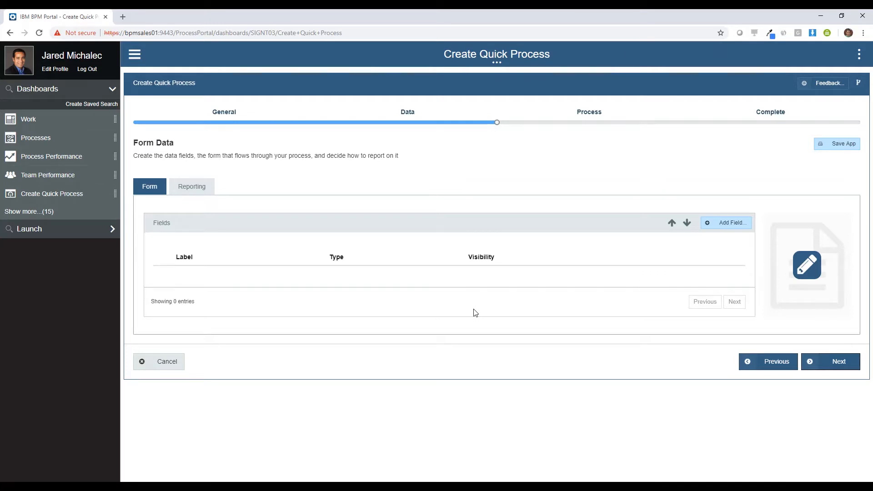
Add a Text field labelled "Name" with the placeholder text "Enter your name".
left_click(719, 224)
left_click_drag(410, 193, 377, 197)
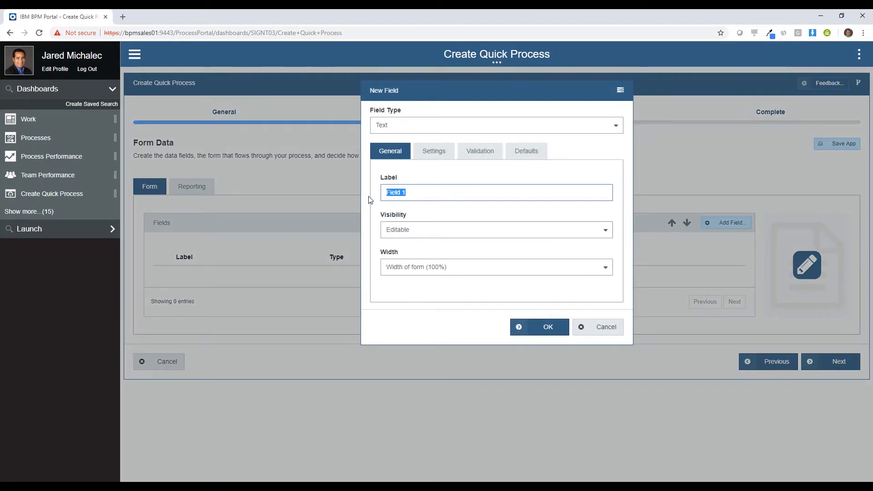
type("Name")
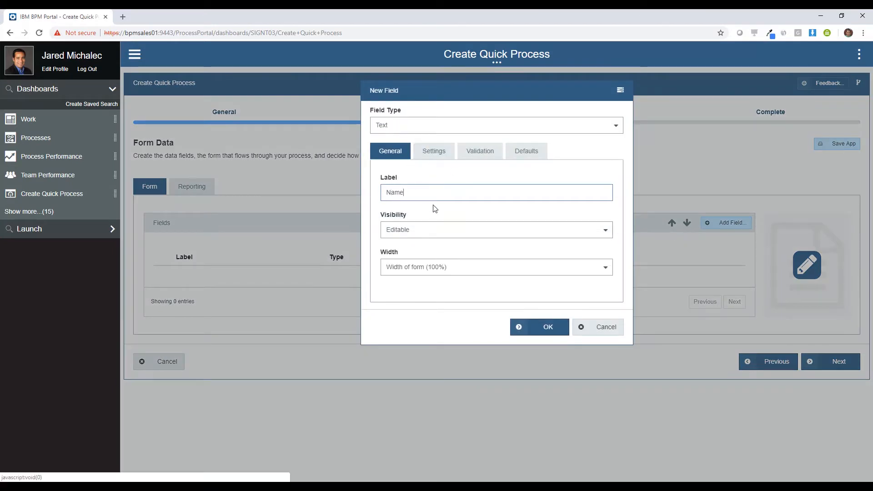
left_click(448, 129)
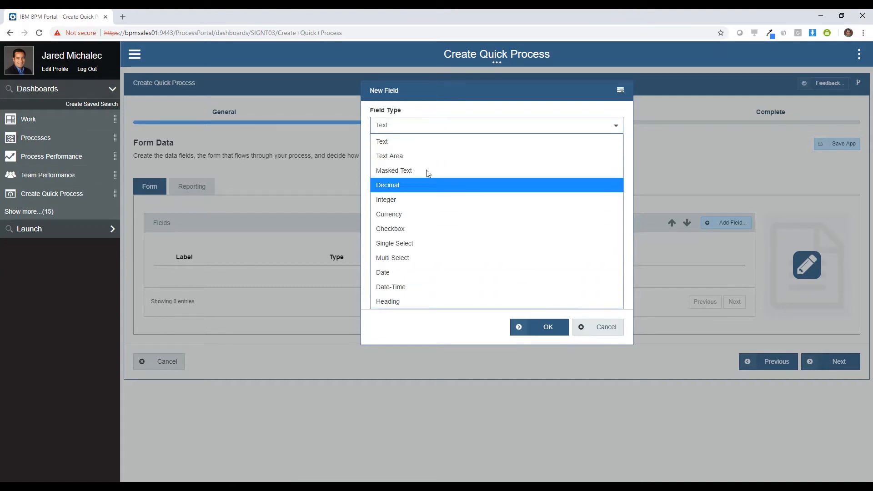
left_click(474, 141)
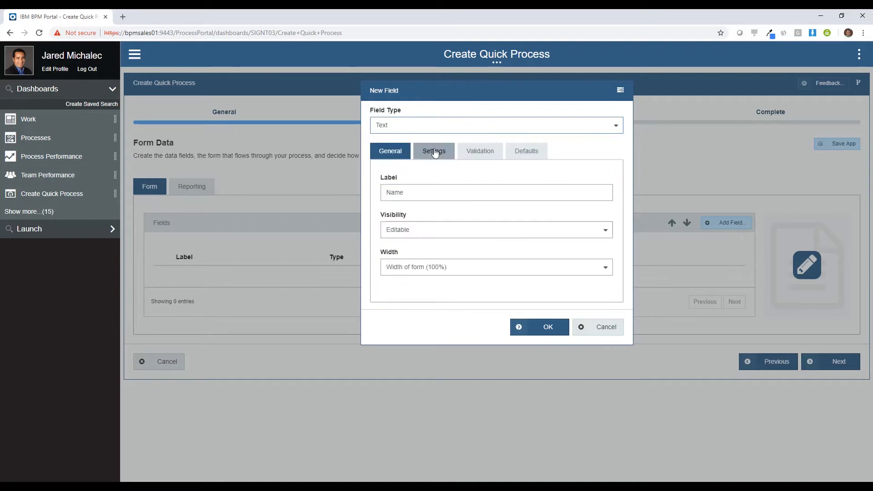
left_click(455, 193)
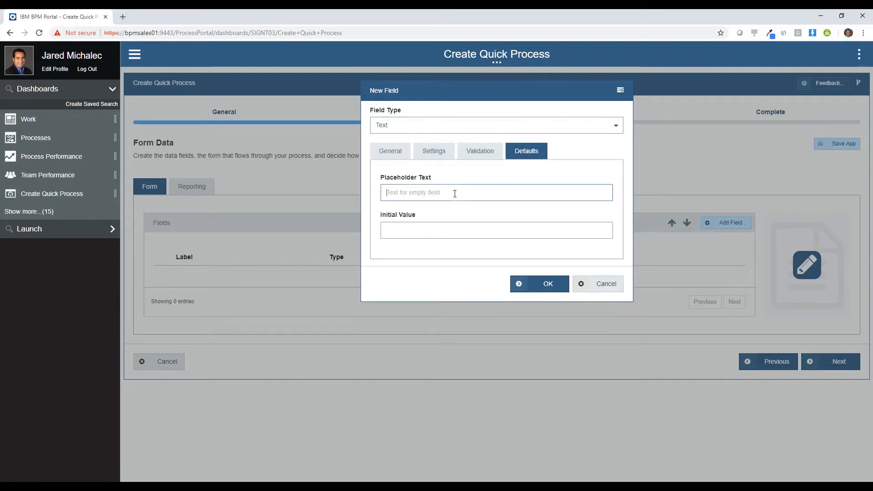
type("Enter your name")
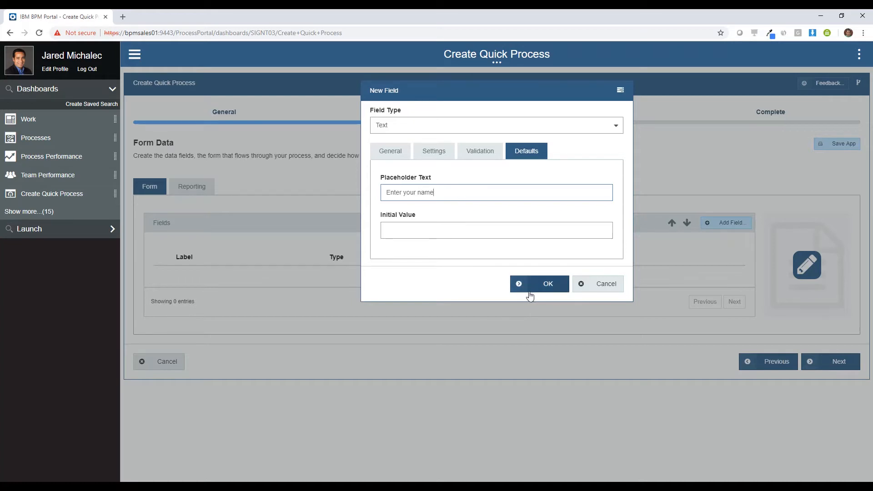
left_click(547, 286)
Add a Date field labelled "Vacation Date" with the placeholder text "Select your vacation date".
left_click(727, 222)
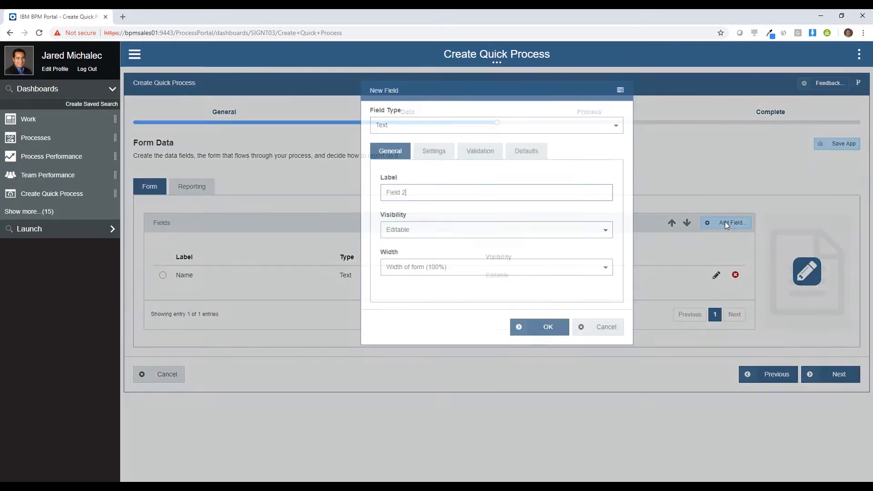
triple_click(395, 191)
type("Va")
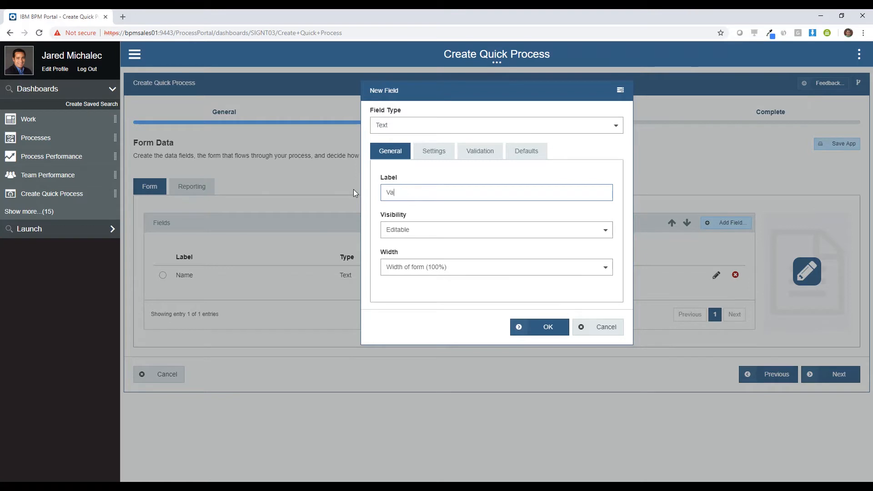
type("cation Date")
left_click(387, 128)
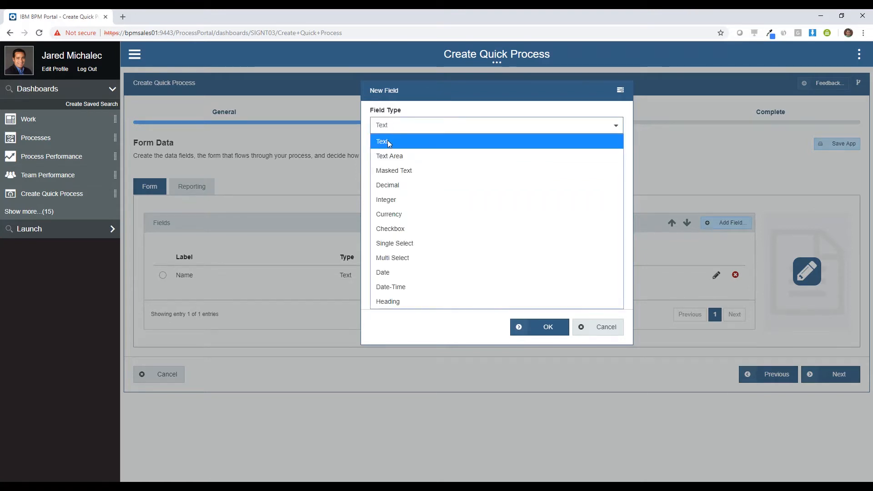
left_click(393, 272)
left_click(528, 152)
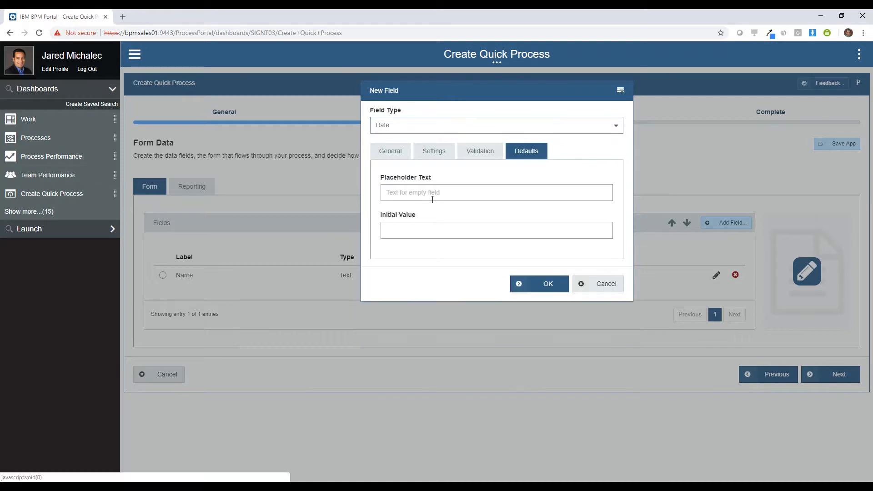
left_click(424, 192)
type("Sel")
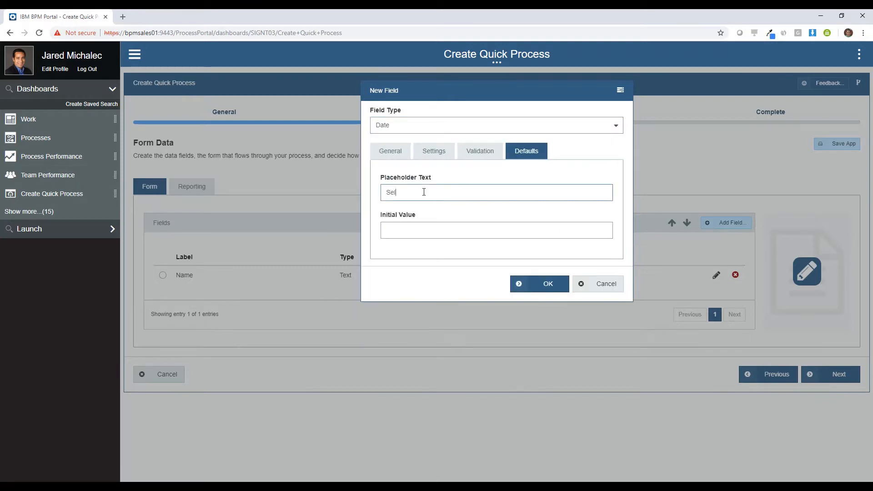
type("ect your vacation date")
left_click(547, 289)
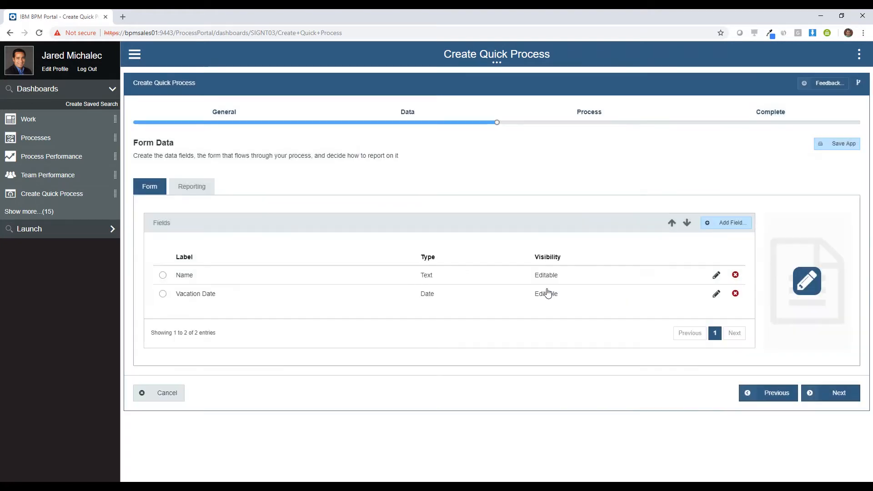
Add a Checkbox field labelled "Approved" to the form.
left_click(738, 225)
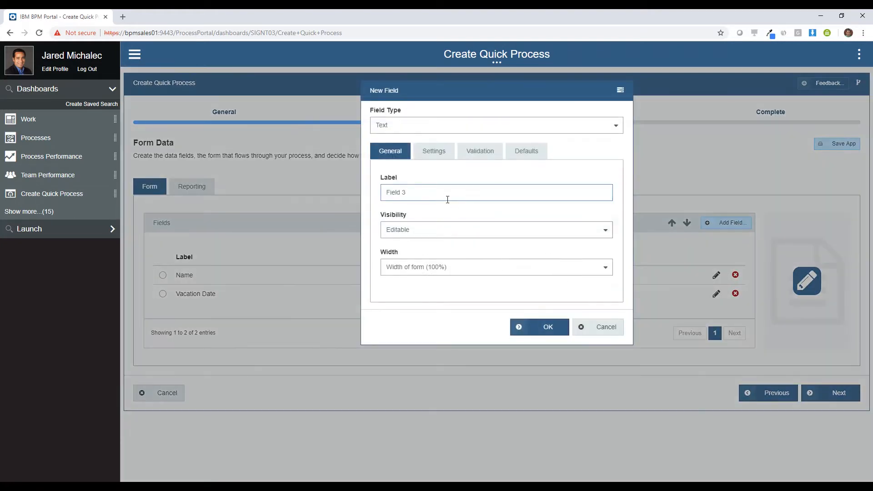
left_click_drag(428, 191, 335, 200)
type("Approved")
left_click(398, 127)
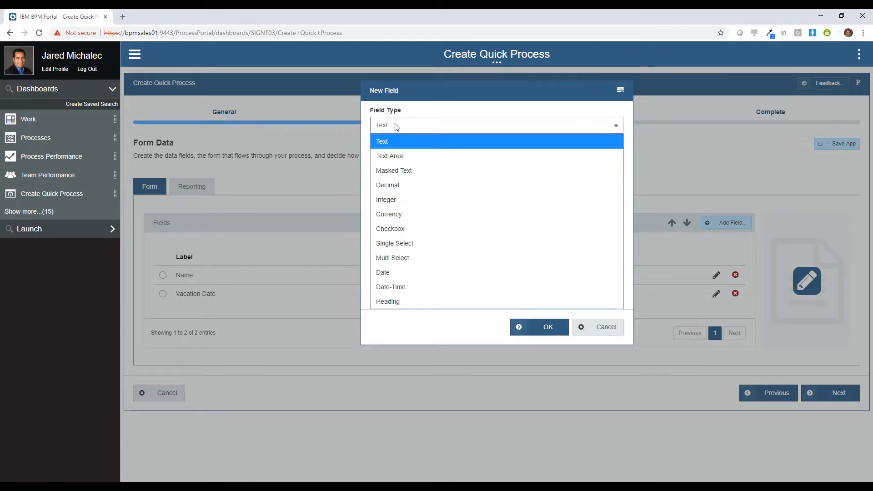
left_click(391, 228)
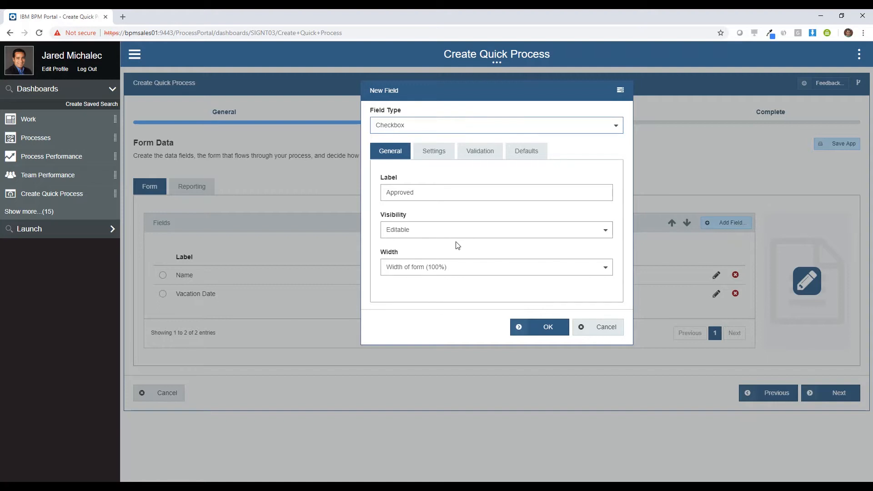
left_click(560, 330)
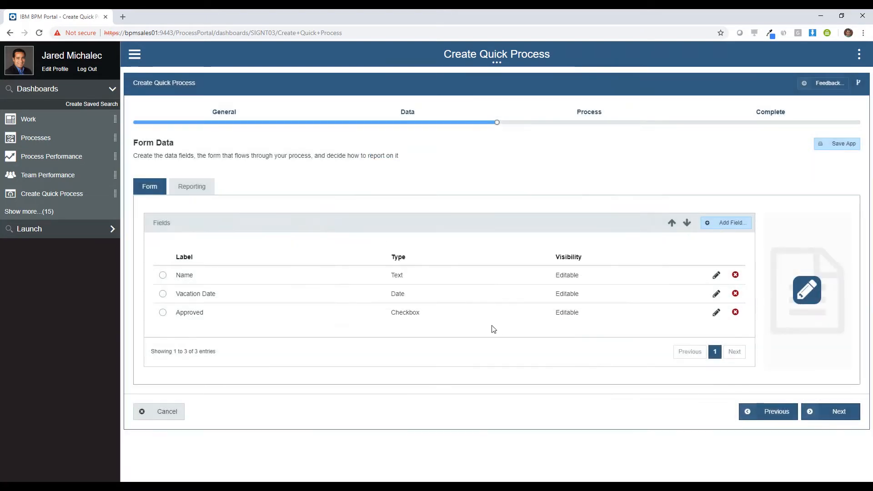
Open the form layout for editing and set the Name field to 1/2 width of form (50%).
left_click(807, 290)
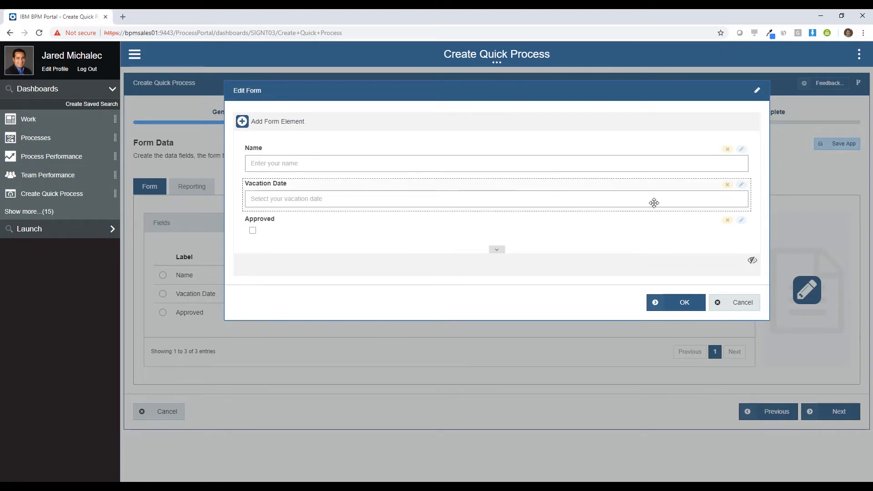
left_click(742, 152)
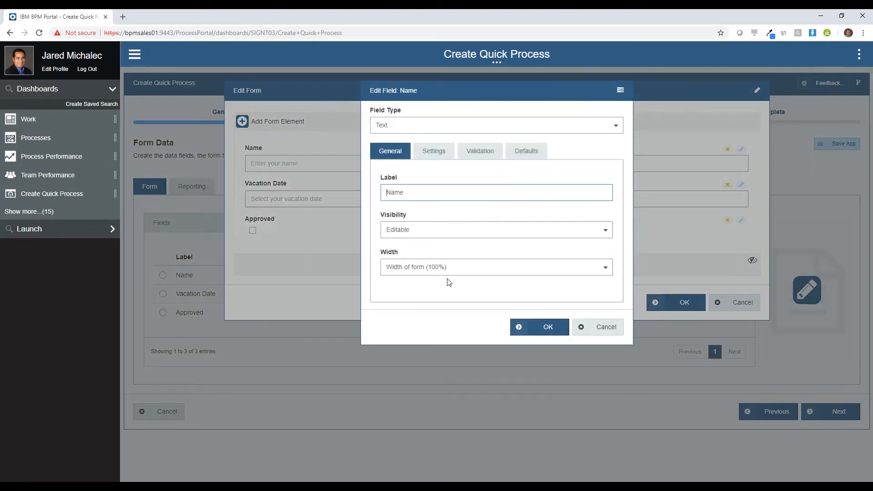
left_click(421, 267)
left_click(427, 327)
left_click(548, 327)
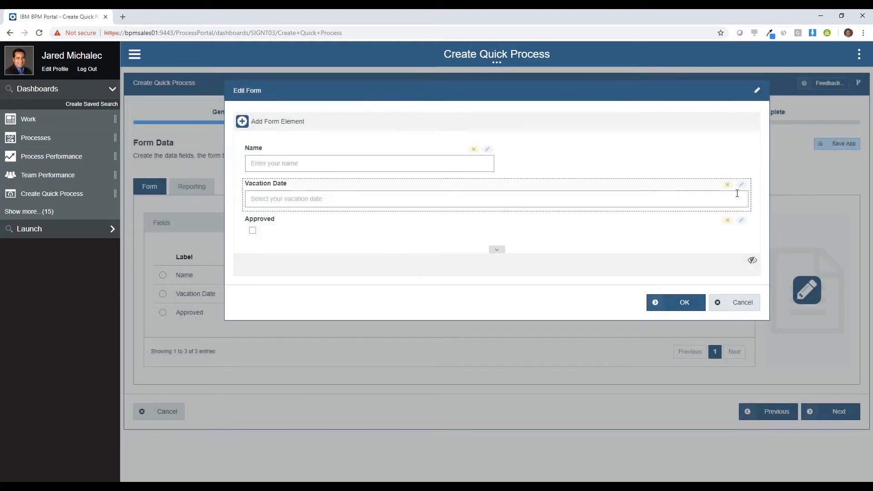
Set the Vacation Date field to 1/2 width of form (50%) and try repositioning it in the layout.
left_click(742, 187)
left_click(428, 268)
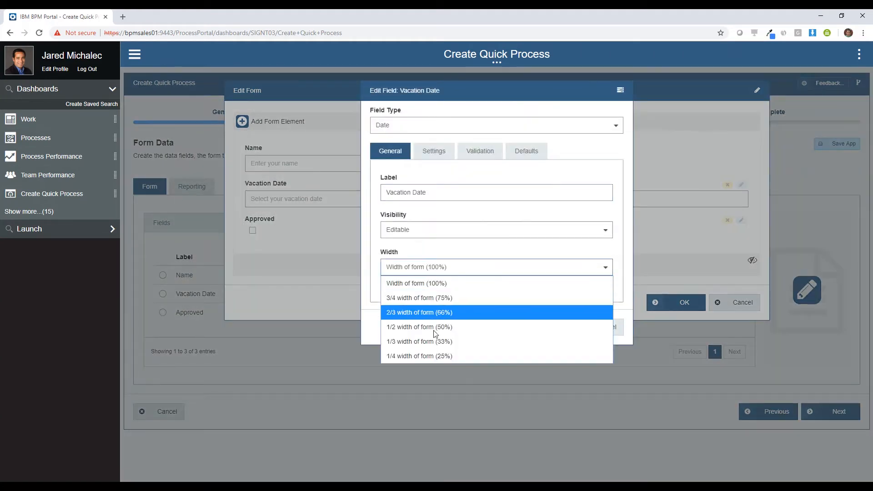
left_click(459, 324)
left_click(548, 327)
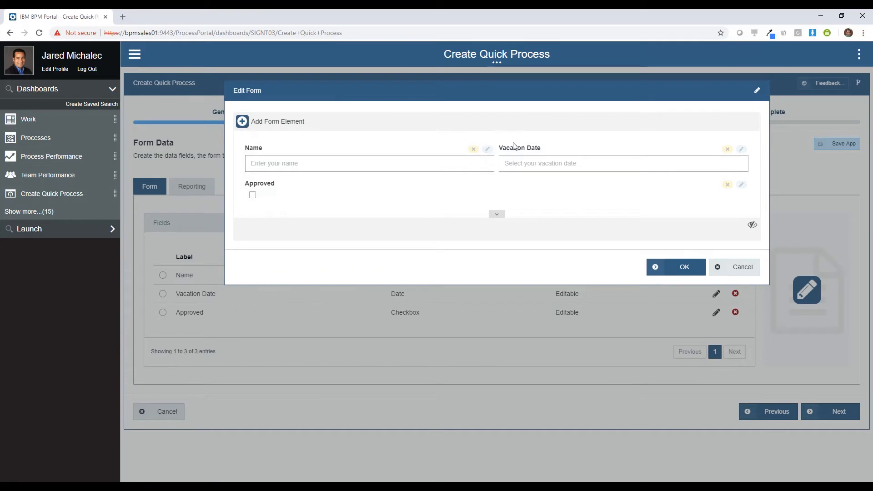
left_click_drag(527, 147, 725, 163)
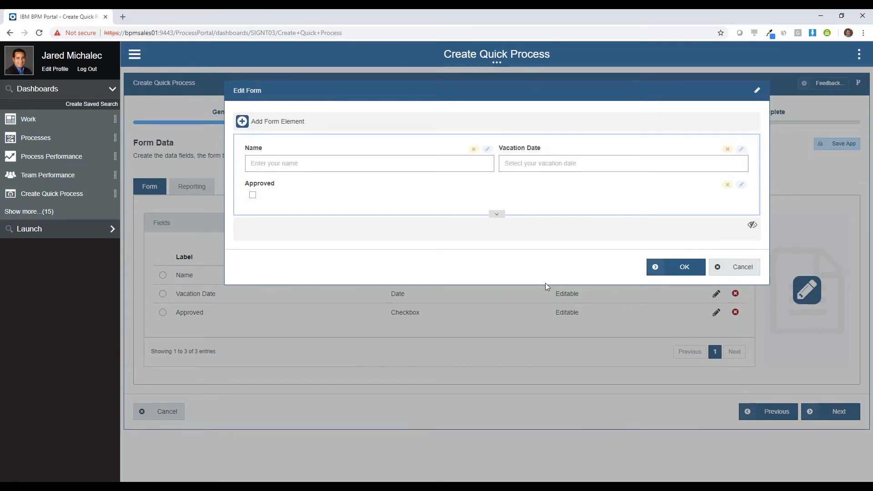
Accept the form layout and, in the Process stage, add a Human Task step named "Vacation Request" between Start and End.
left_click(678, 268)
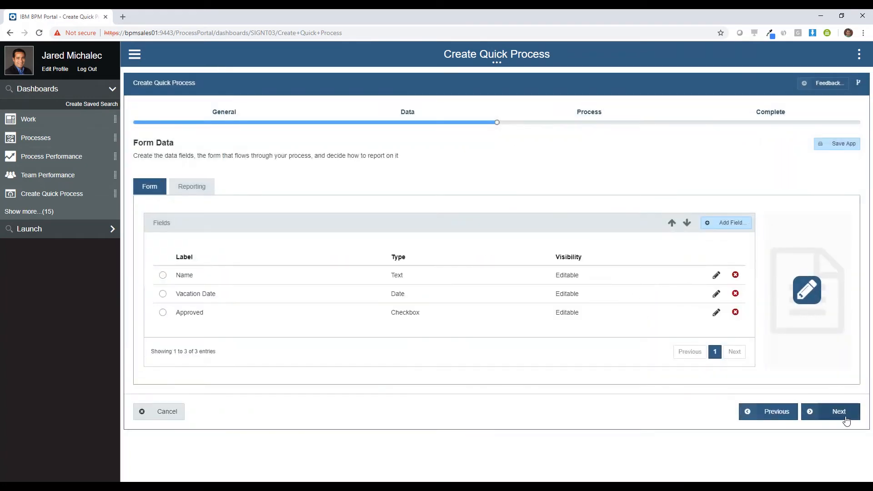
left_click(837, 412)
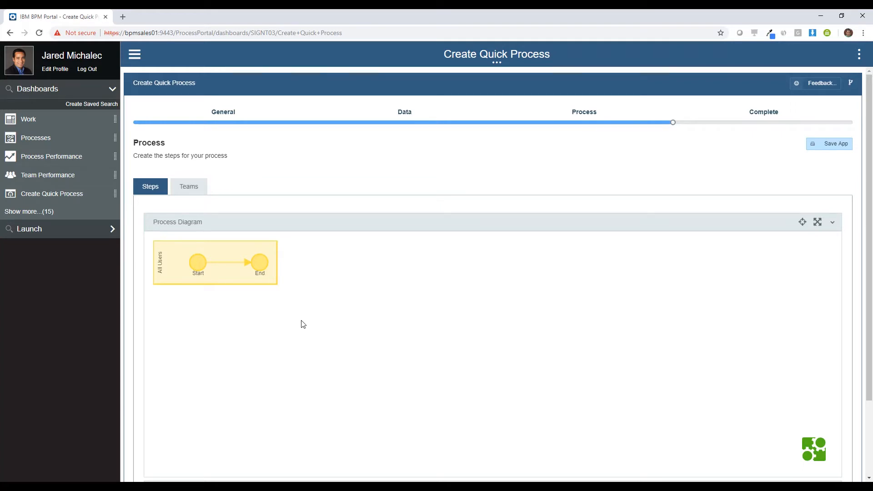
left_click(230, 261)
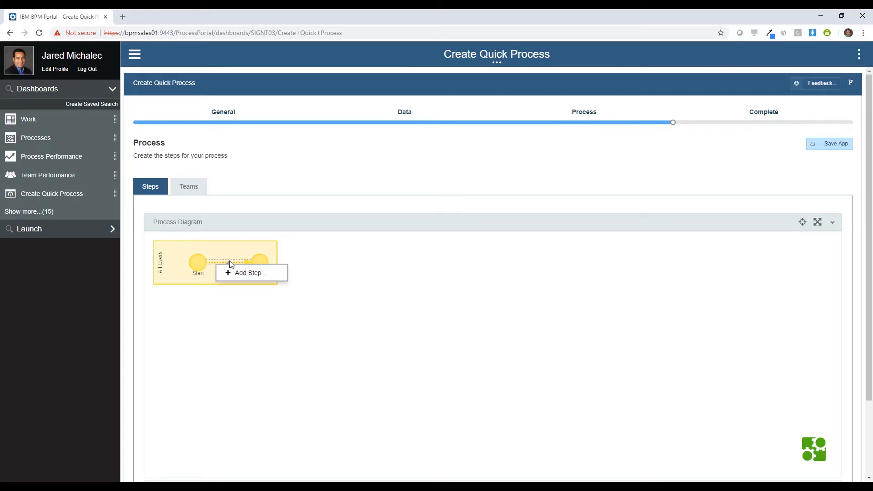
left_click(240, 274)
triple_click(299, 222)
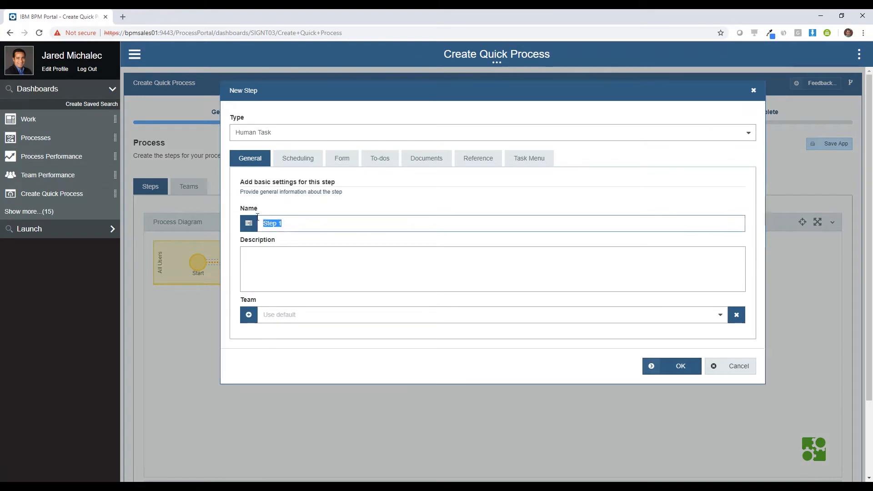
type("Vacation Re")
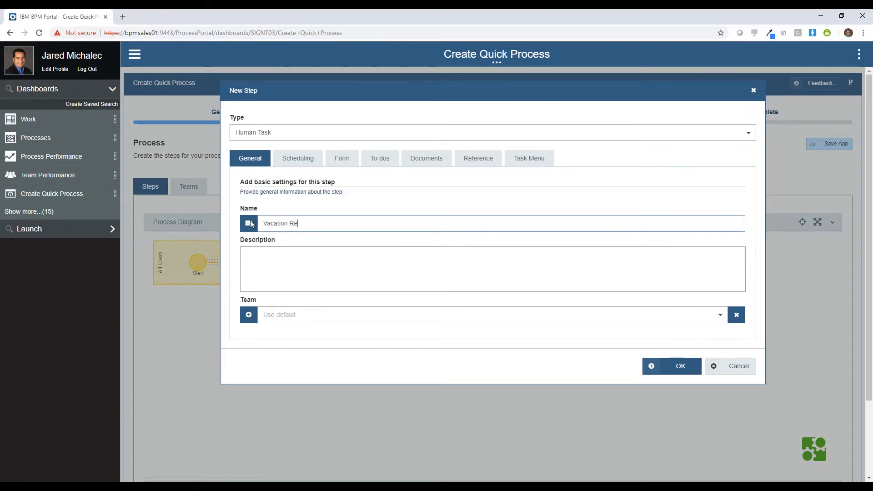
type("quest")
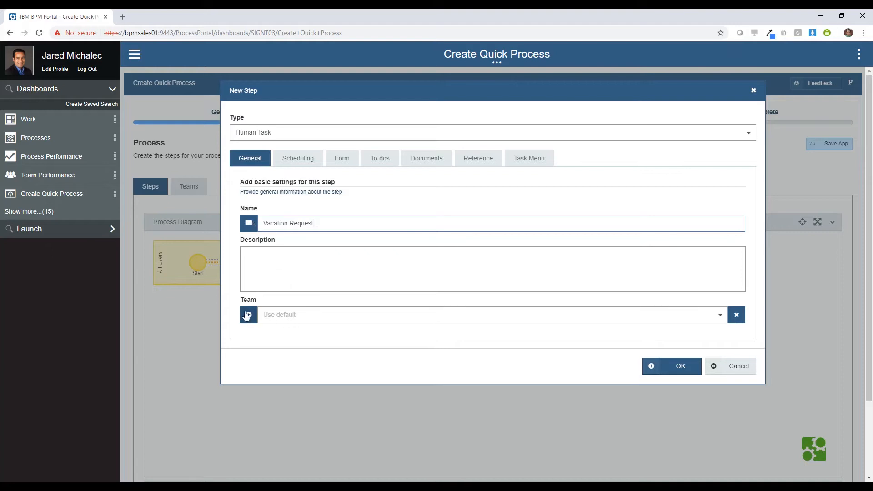
Create a new team named "Employee" for the Vacation Request step, with the process author's own account as its user.
left_click(247, 315)
triple_click(409, 134)
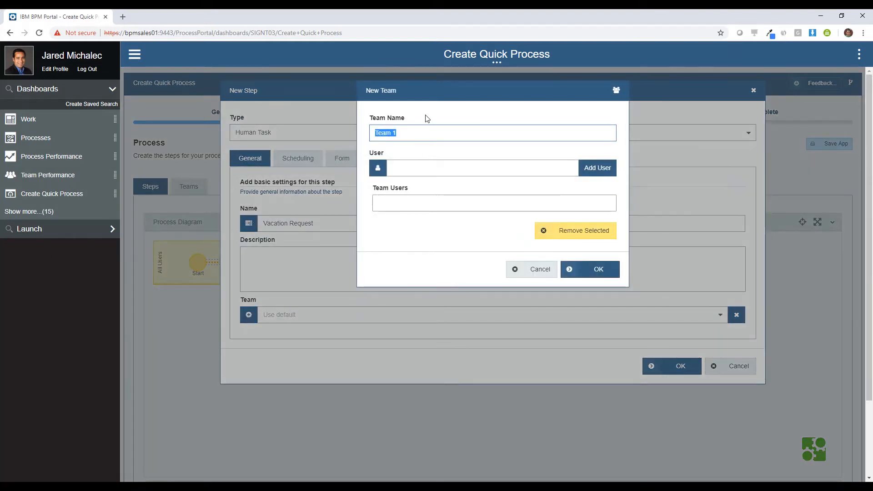
type("Employee")
key("Tab")
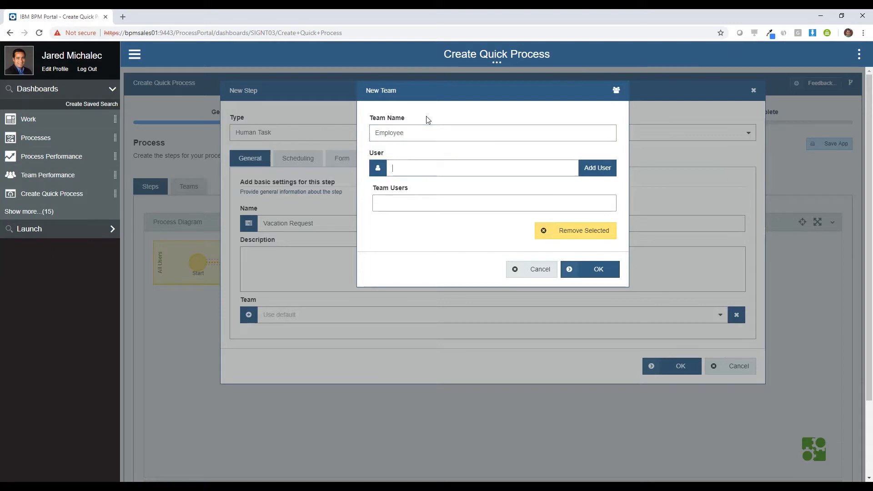
type("jml")
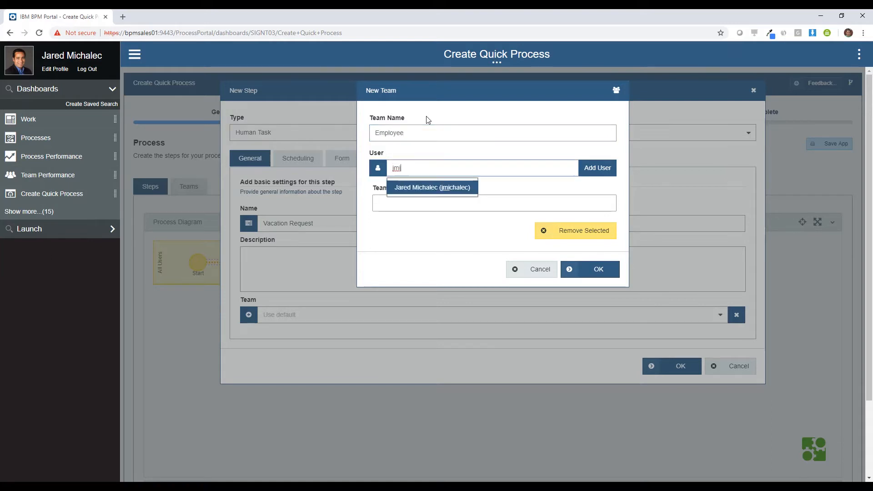
left_click(425, 188)
left_click(596, 168)
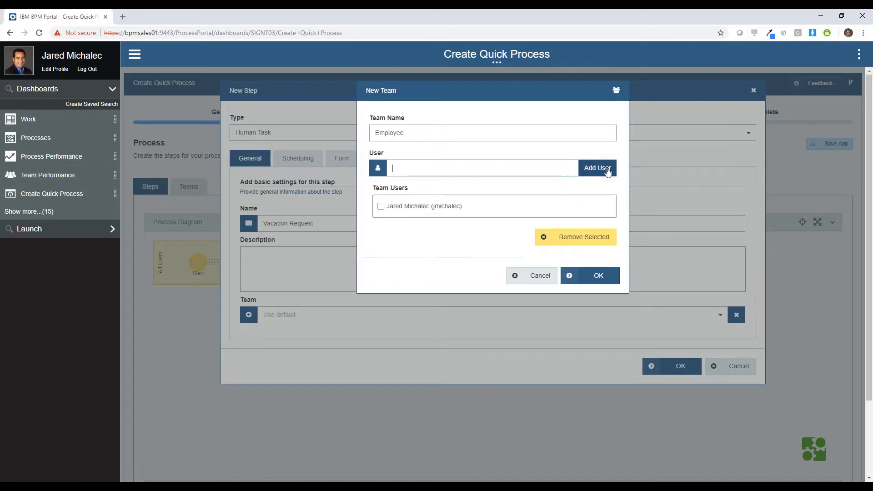
left_click(597, 276)
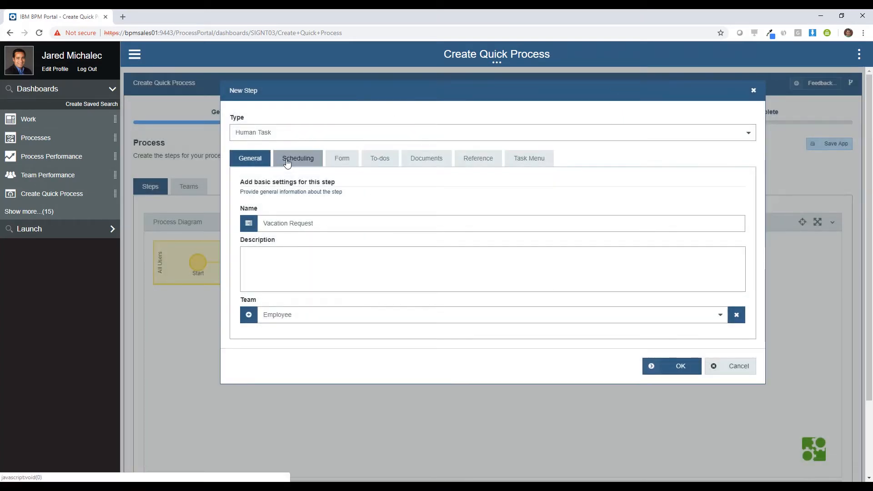
Schedule the Vacation Request task as due in 1 Days.
left_click(287, 162)
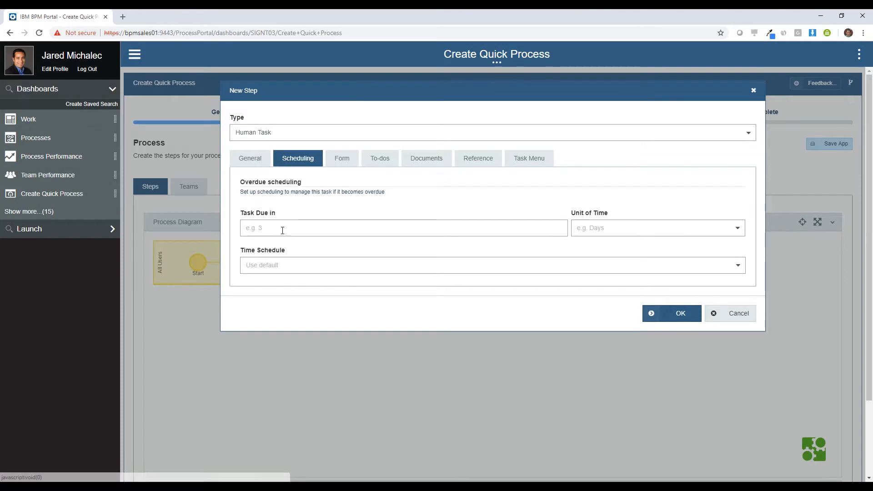
left_click(383, 233)
type("1")
left_click(637, 228)
left_click(587, 242)
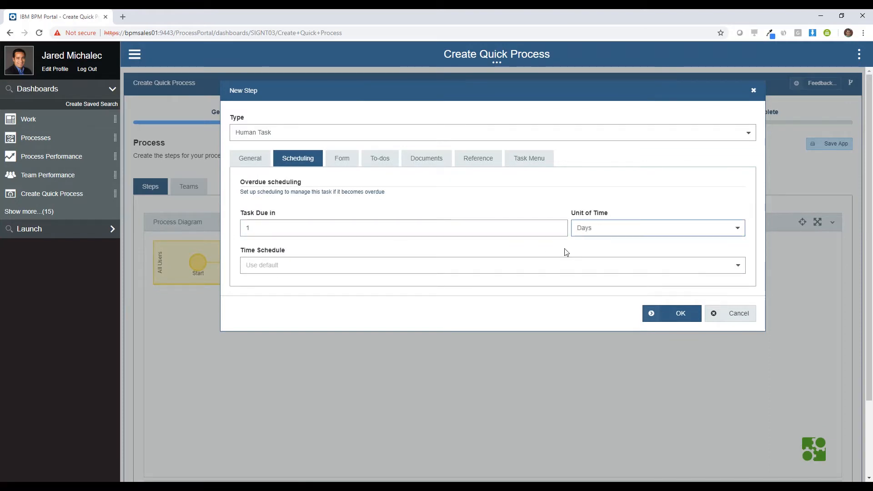
For this step's form, make Name and Vacation Date Required and Approved Invisible, and preview the resulting form layout.
left_click(338, 154)
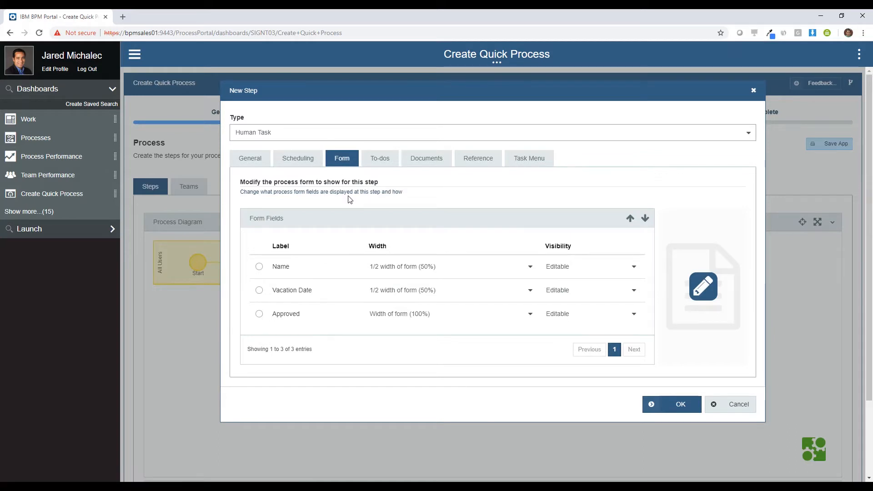
left_click(584, 271)
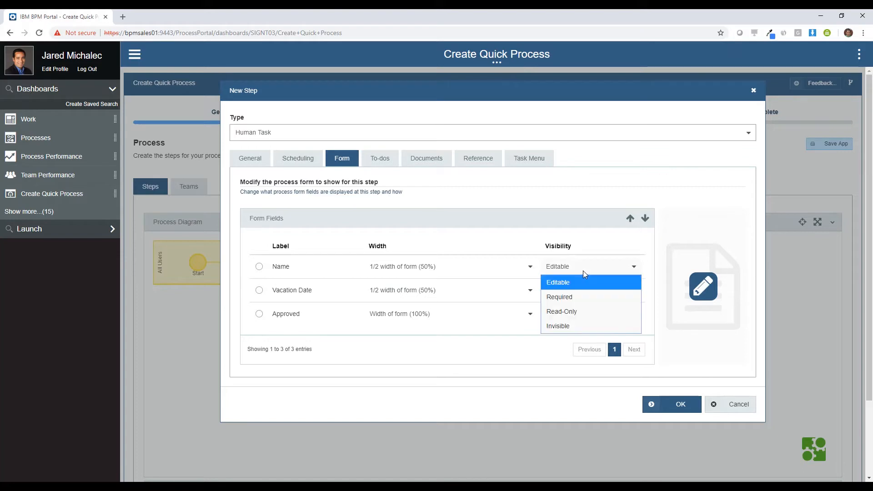
left_click(577, 298)
left_click(567, 293)
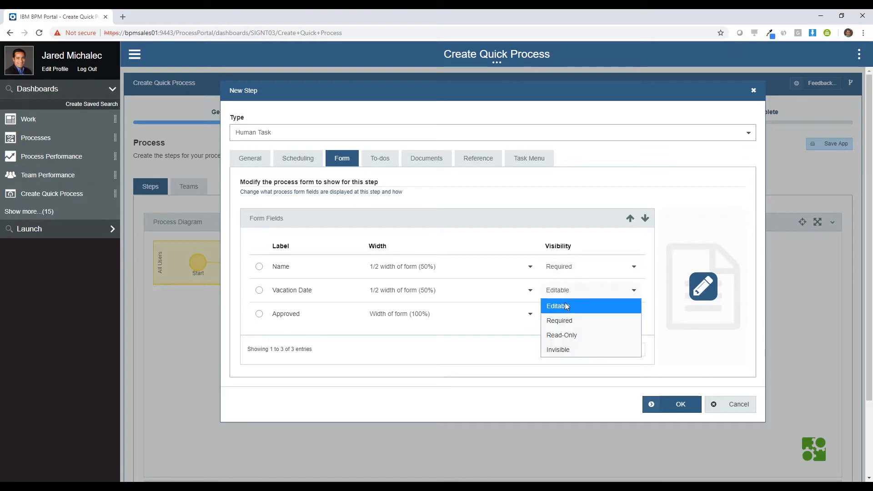
left_click(566, 318)
left_click(566, 314)
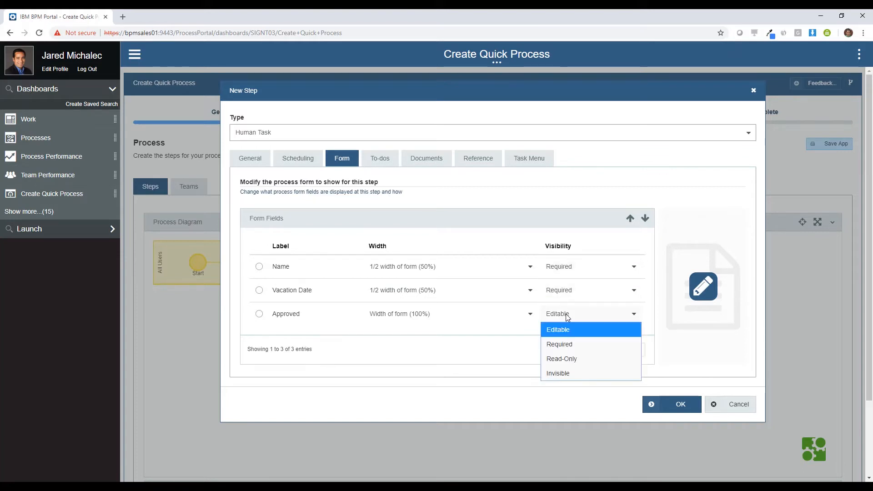
left_click(564, 372)
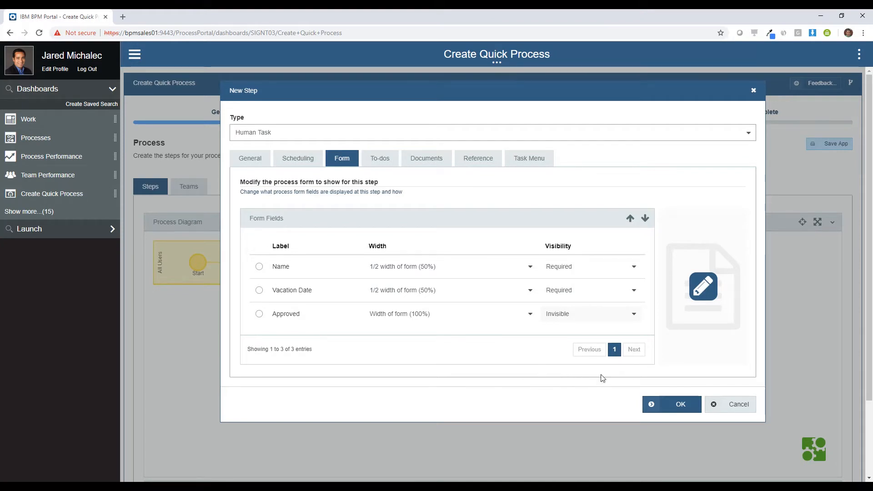
left_click(713, 290)
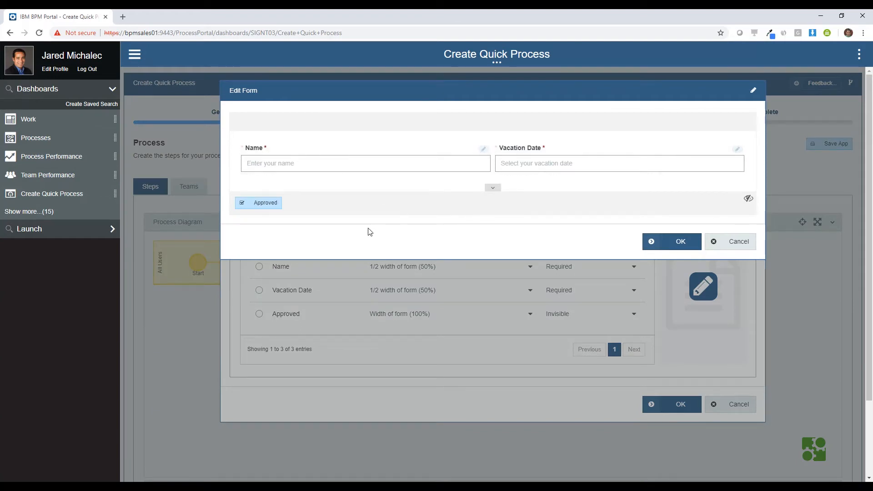
left_click(737, 243)
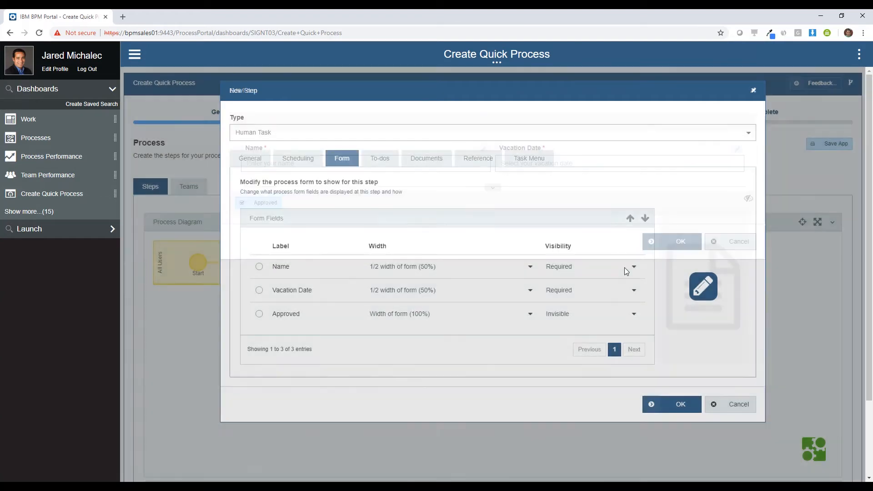
Add a required to-do named "Check team calendar" to the Vacation Request step.
left_click(381, 160)
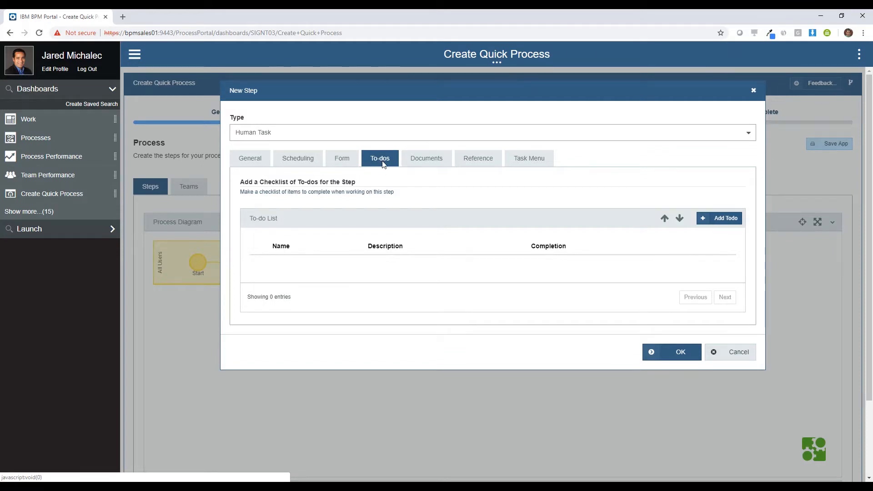
left_click(720, 219)
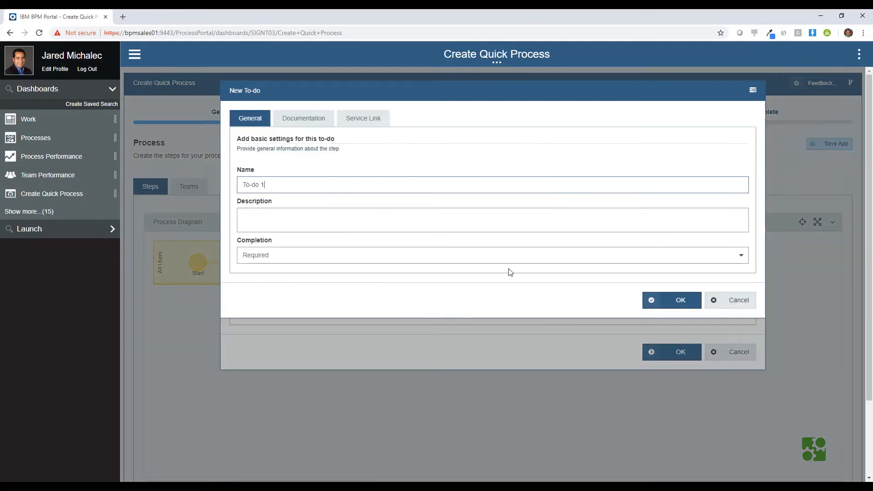
left_click_drag(283, 187, 245, 180)
type("Check team calendar")
left_click(670, 302)
Add a second to-do named "Review vacation policy" with its completion set to Optional.
left_click(724, 217)
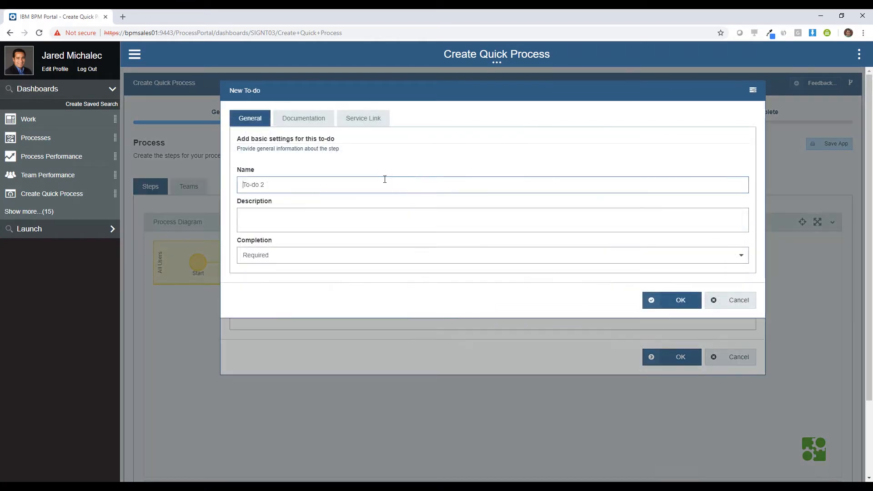
type("Review vacation policy")
left_click(263, 255)
left_click(261, 285)
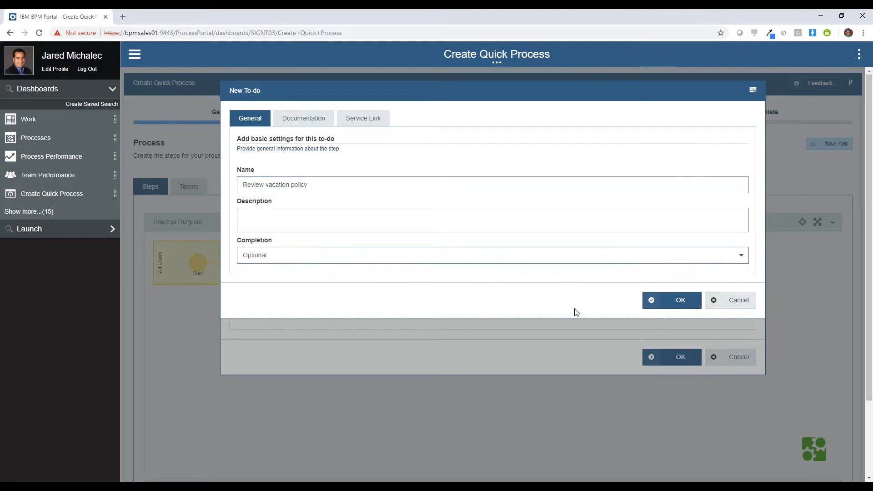
left_click(667, 301)
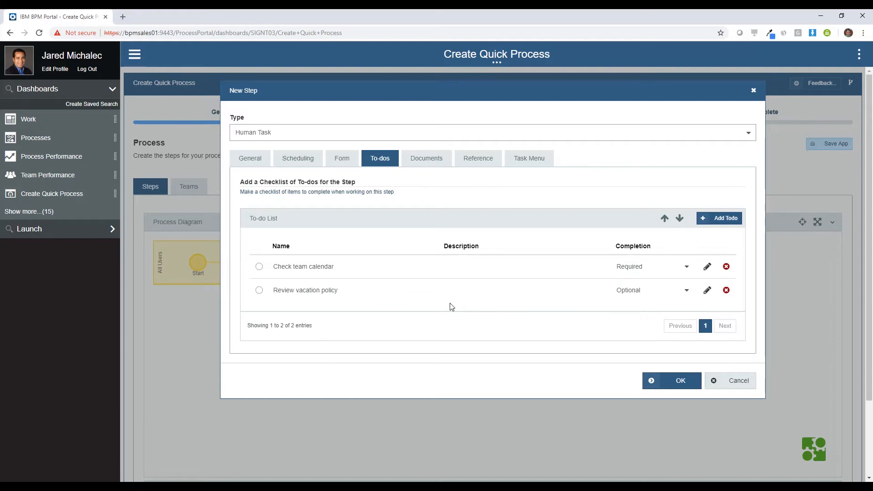
left_click(423, 160)
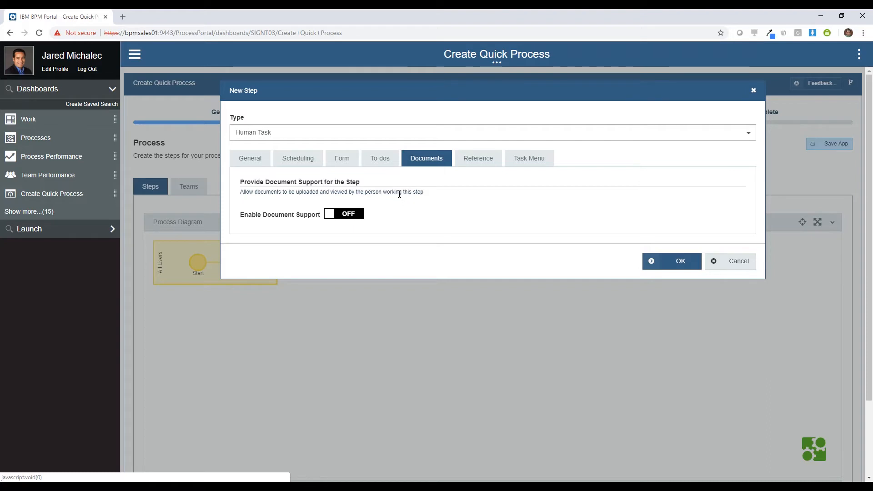
left_click(482, 162)
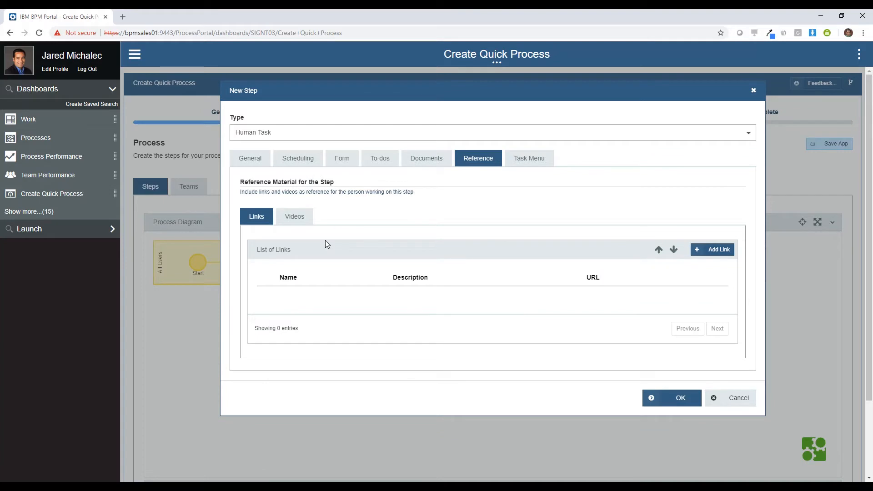
left_click(726, 249)
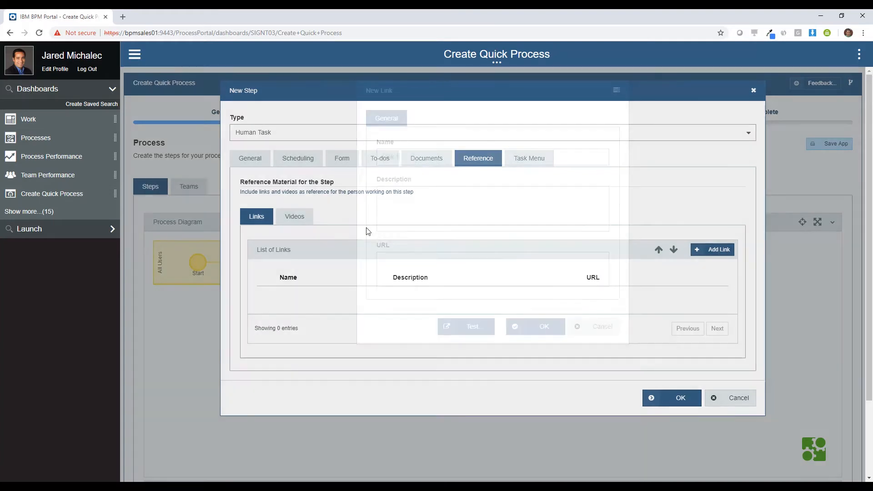
left_click_drag(397, 157, 368, 162)
type("V")
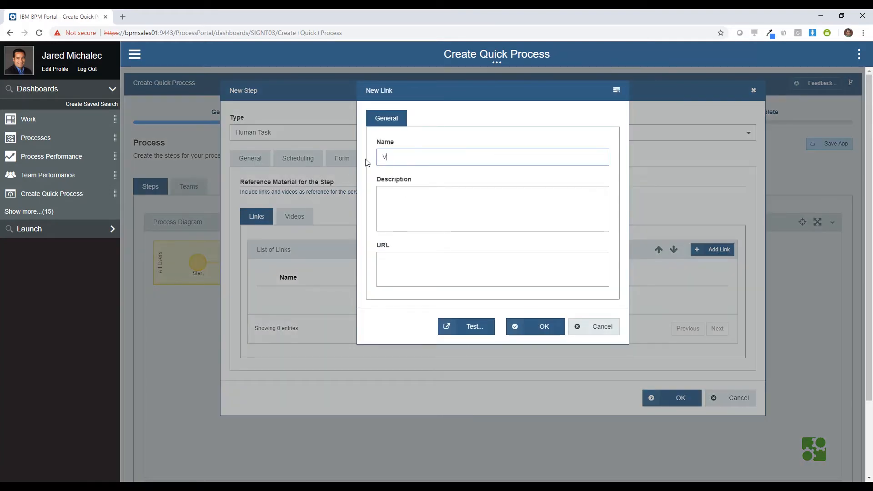
type("acation Policy")
left_click(441, 273)
type("www")
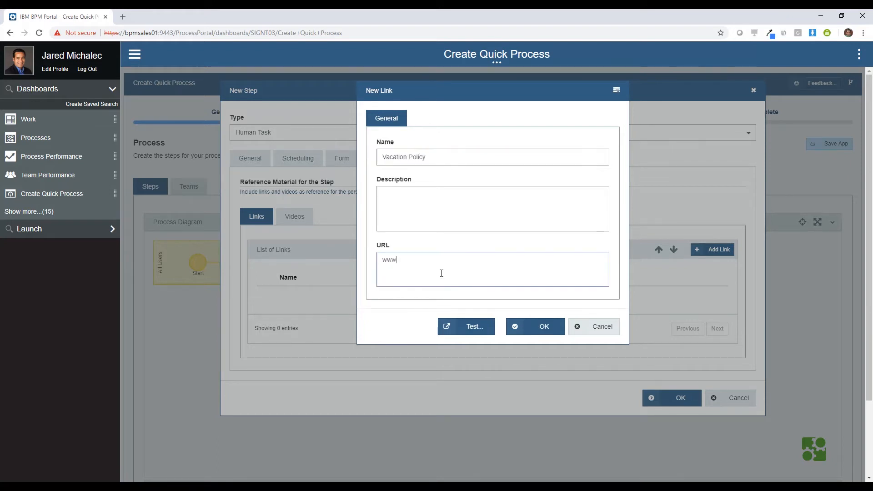
type(".google.com")
left_click(526, 330)
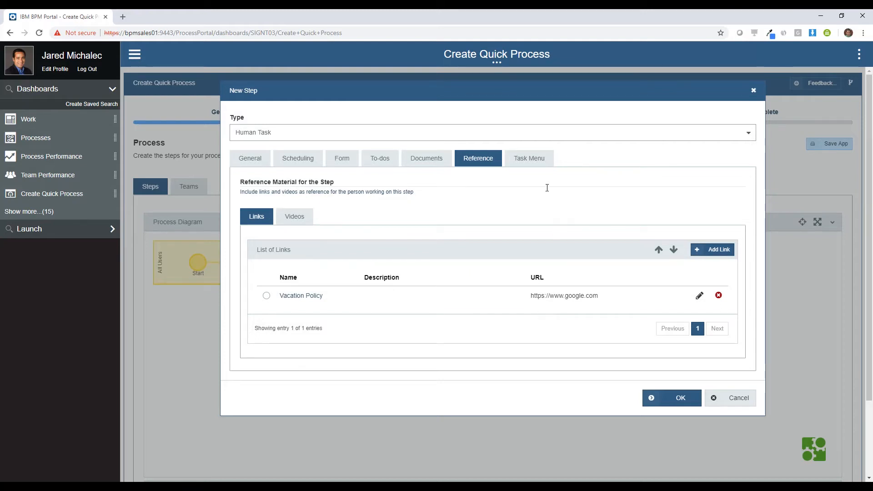
Review the step's task menu actions and save the Vacation Request step.
left_click(533, 161)
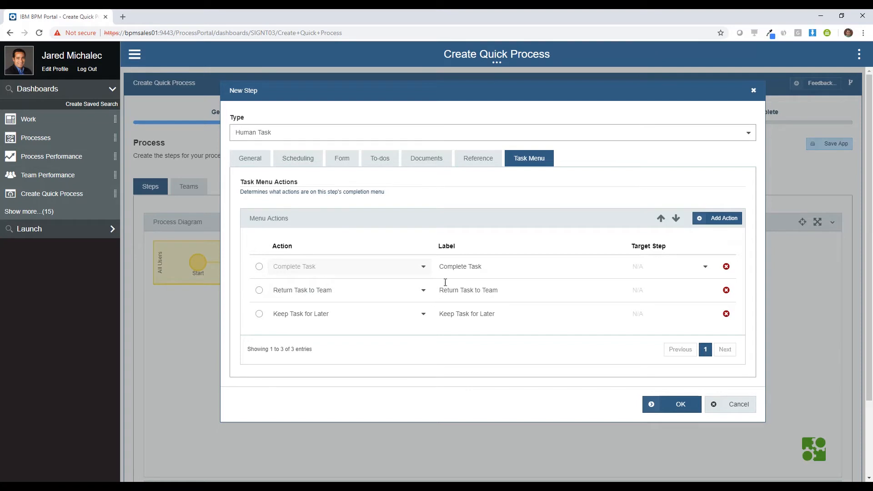
left_click(669, 409)
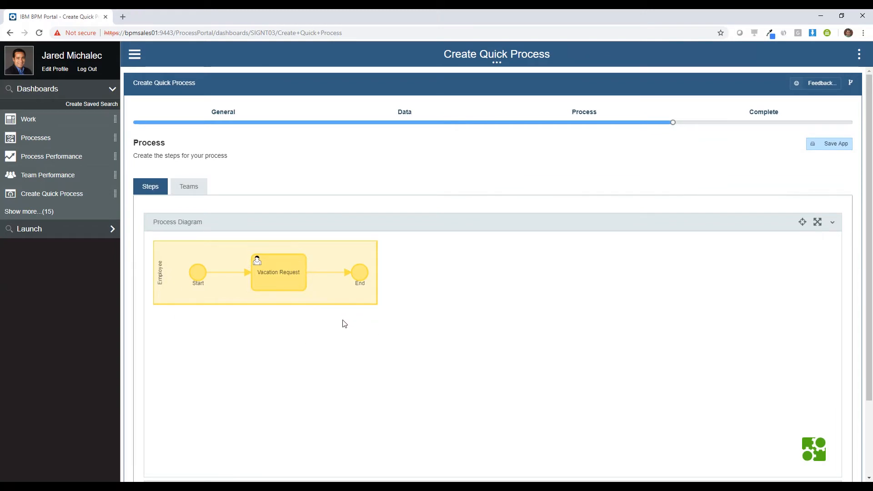
Add a human task step named "Approve Request" between Vacation Request and the end of the process.
left_click(331, 273)
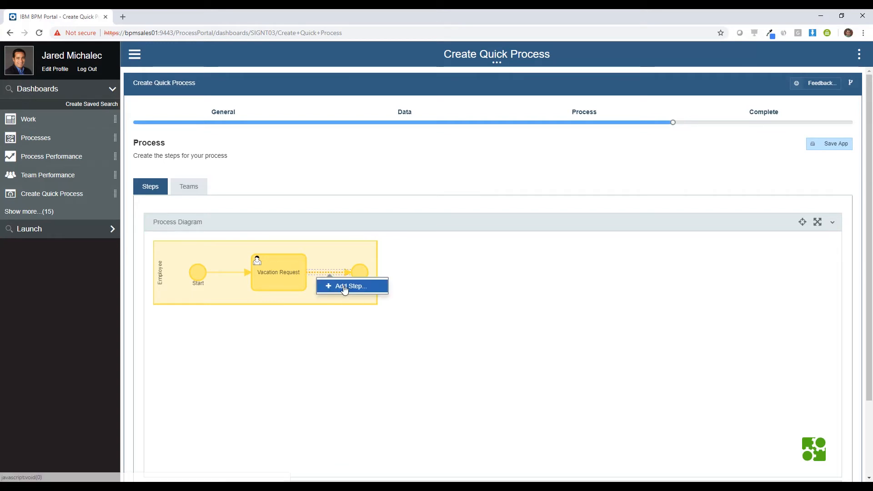
left_click(345, 286)
left_click(291, 223)
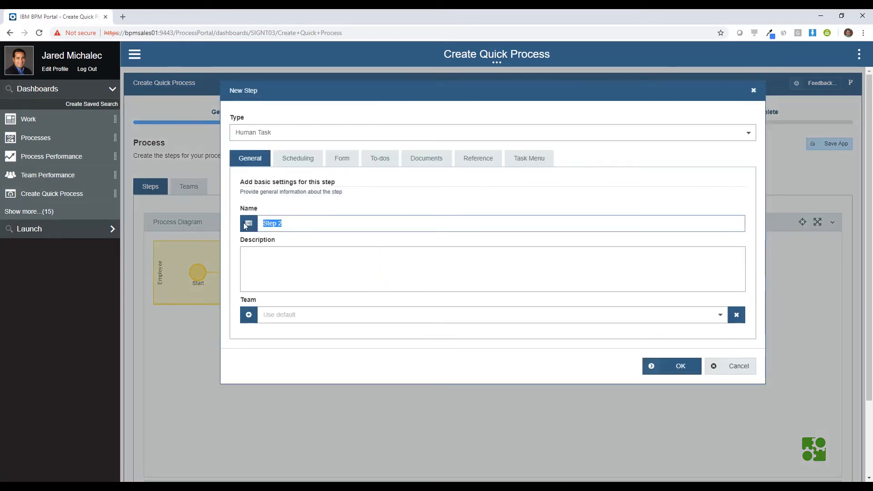
type("Appro")
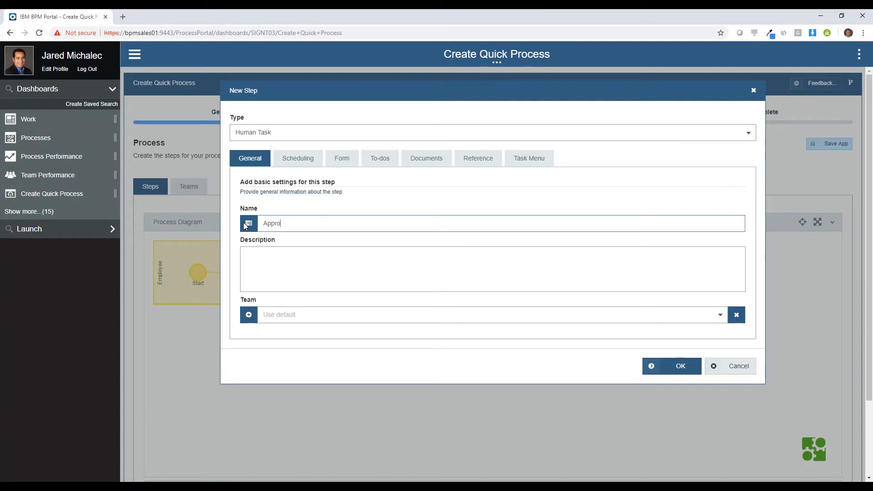
type("ve Request")
Create a team named "Manager" for the Approve Request step and add the intended user as its member.
left_click(292, 319)
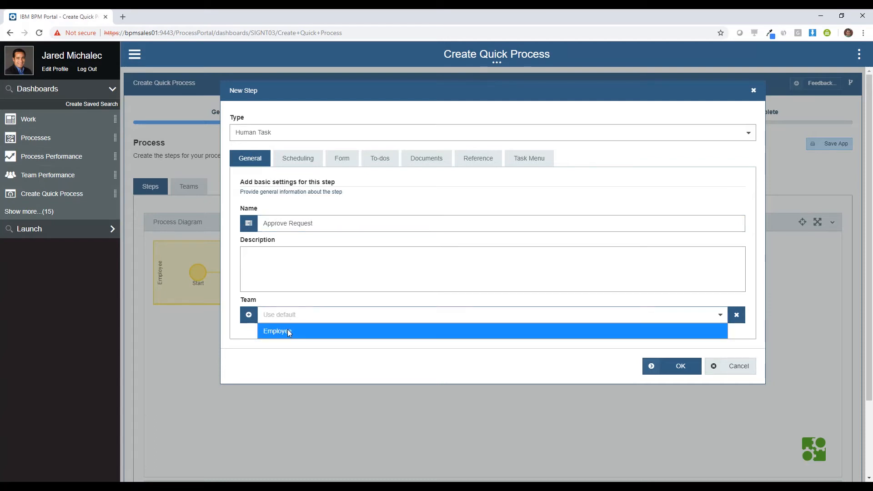
left_click(248, 315)
left_click_drag(395, 132, 368, 135)
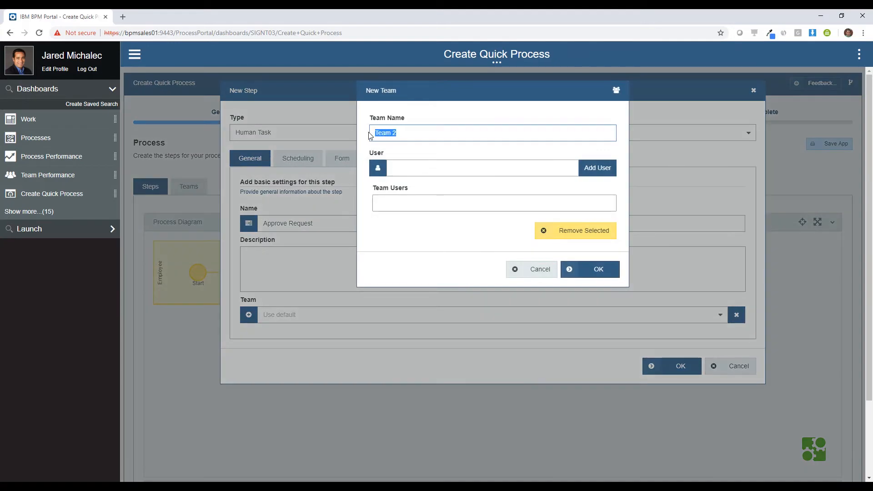
type("Manager")
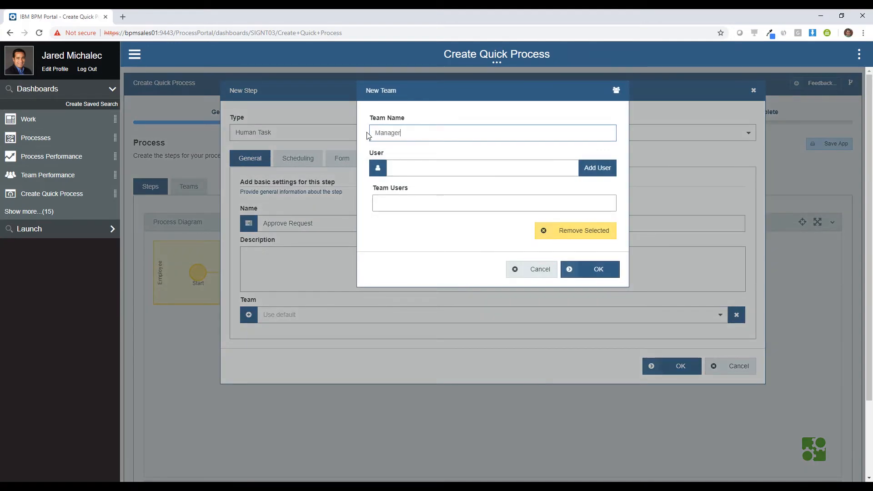
left_click(408, 163)
type("jmicha")
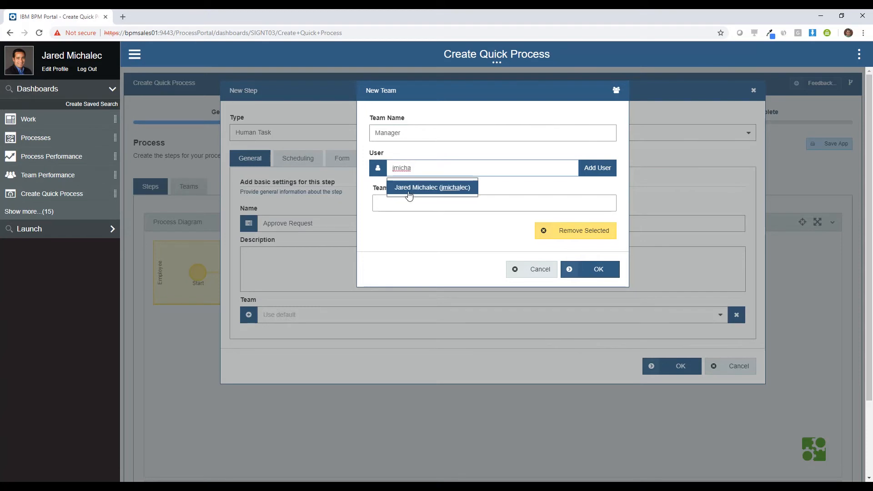
left_click(409, 193)
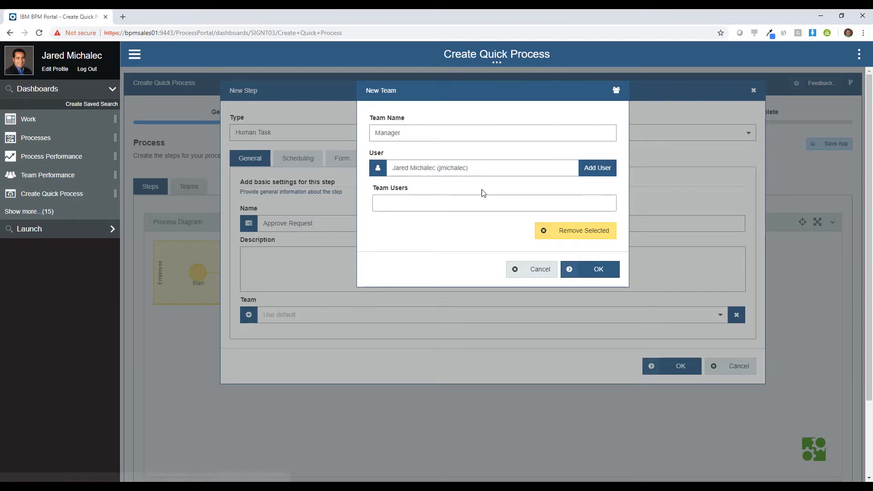
left_click(608, 168)
left_click(591, 277)
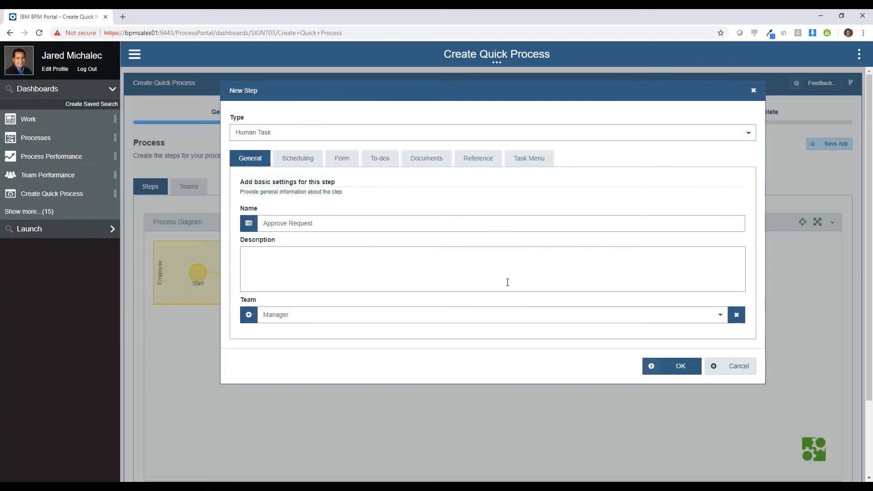
Set the Approve Request form's Name and Vacation Date fields to Read-Only and the Approved field to Required.
left_click(341, 160)
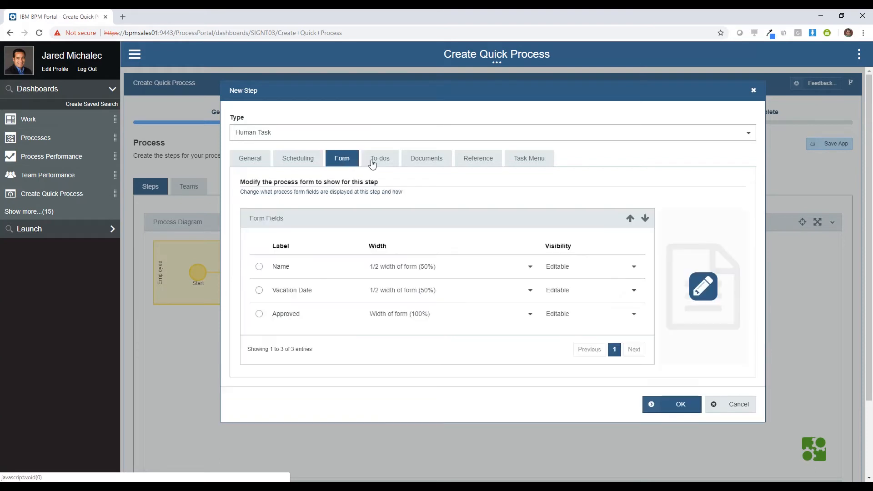
left_click(579, 269)
left_click(576, 311)
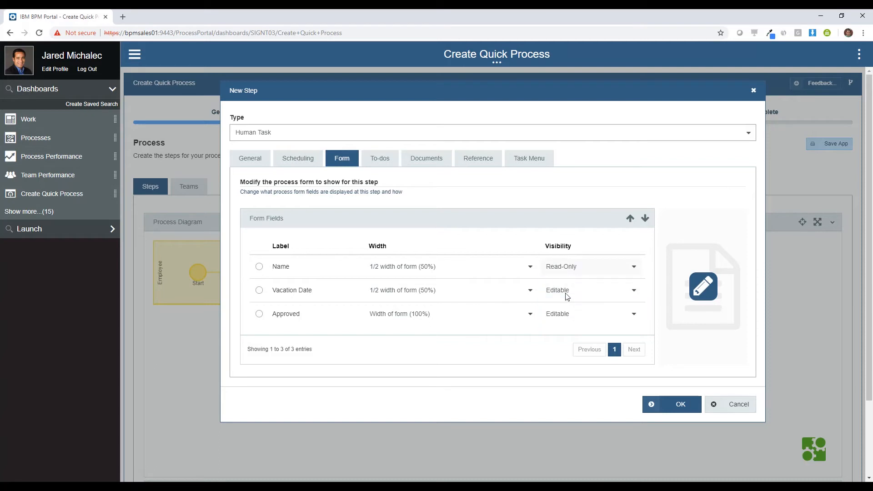
left_click(568, 292)
left_click(573, 336)
left_click(567, 316)
left_click(569, 345)
Add a required to-do named "Review Request" and save the Approve Request step.
left_click(380, 159)
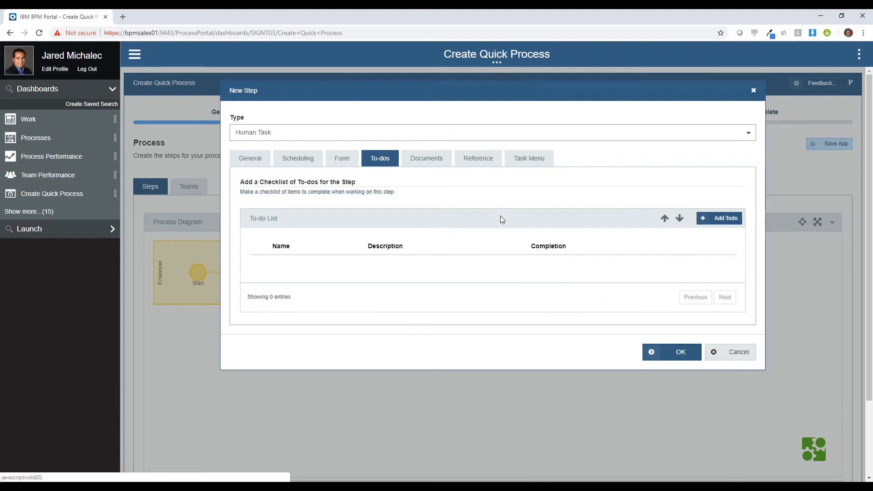
left_click(708, 219)
left_click_drag(280, 182, 211, 186)
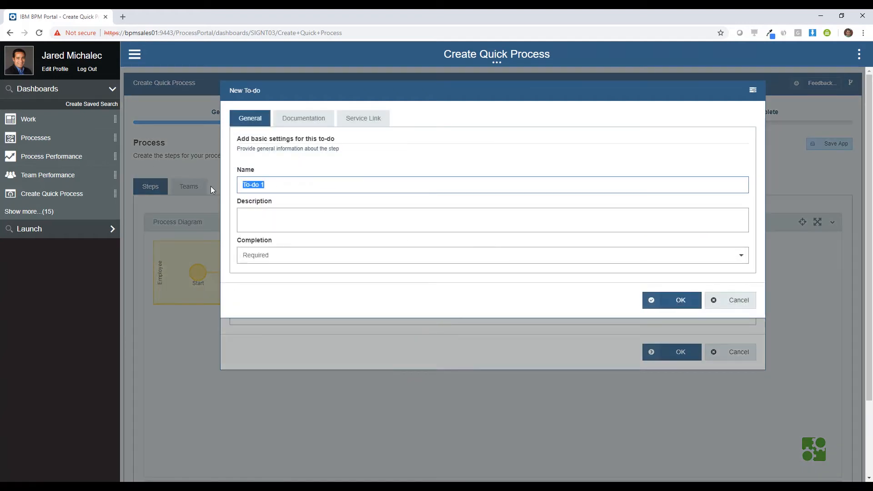
type("Review Request")
left_click(673, 304)
left_click(681, 358)
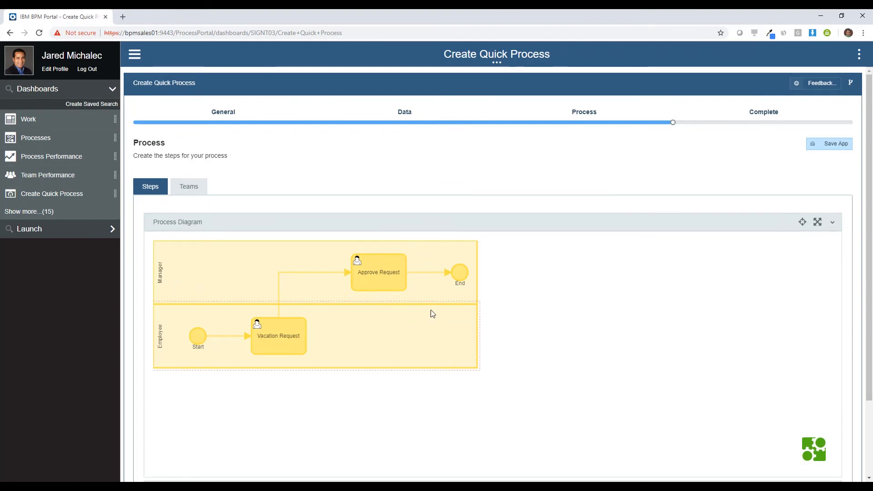
Add a human task step named "Review Result" after Approve Request and assign it to the Employee team.
left_click(427, 278)
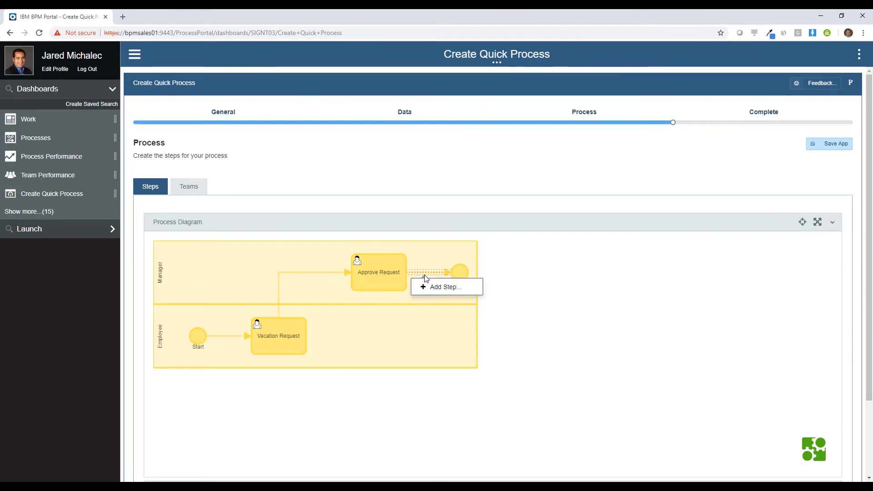
left_click(421, 286)
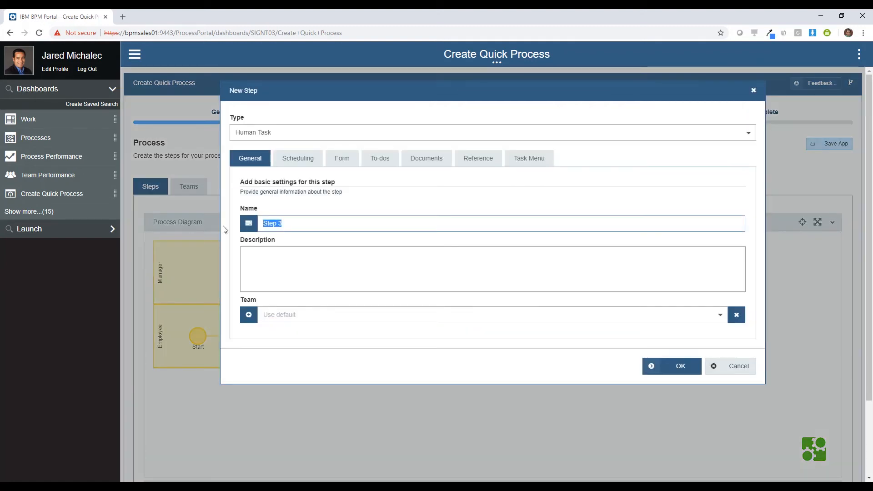
type("REview R")
key("BackSpace")
key("BackSpace")
key("BackSpace")
key("BackSpace")
key("BackSpace")
key("BackSpace")
key("BackSpace")
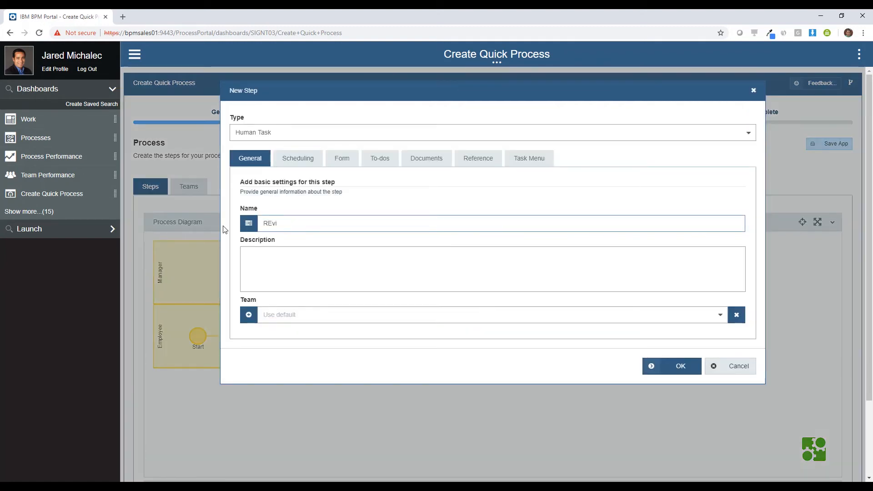
type("eview Result")
left_click(295, 315)
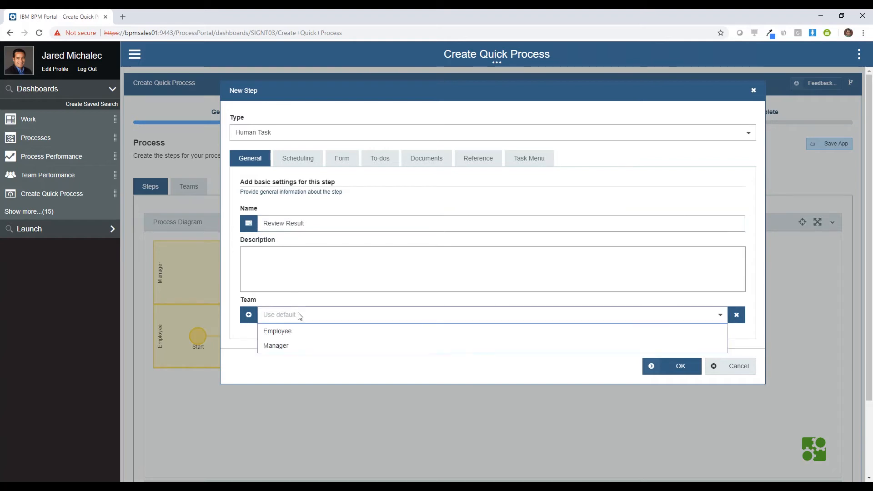
left_click(294, 328)
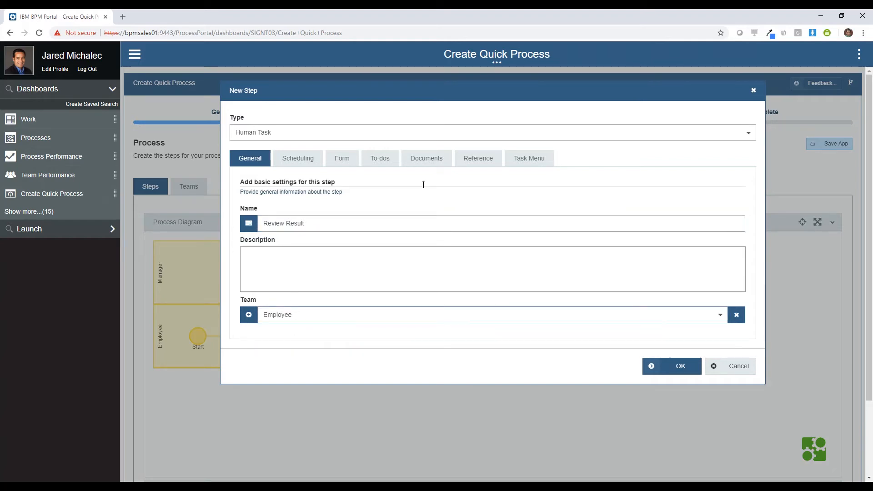
Make the Name, Vacation Date and Approved fields Read-Only in the Review Result form and save the step.
left_click(347, 162)
left_click(590, 268)
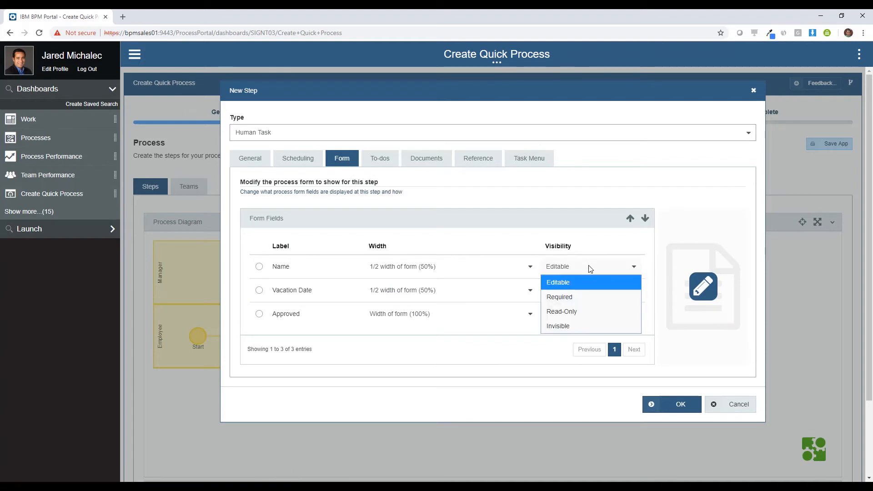
left_click(577, 311)
left_click(577, 292)
left_click(575, 336)
left_click(566, 316)
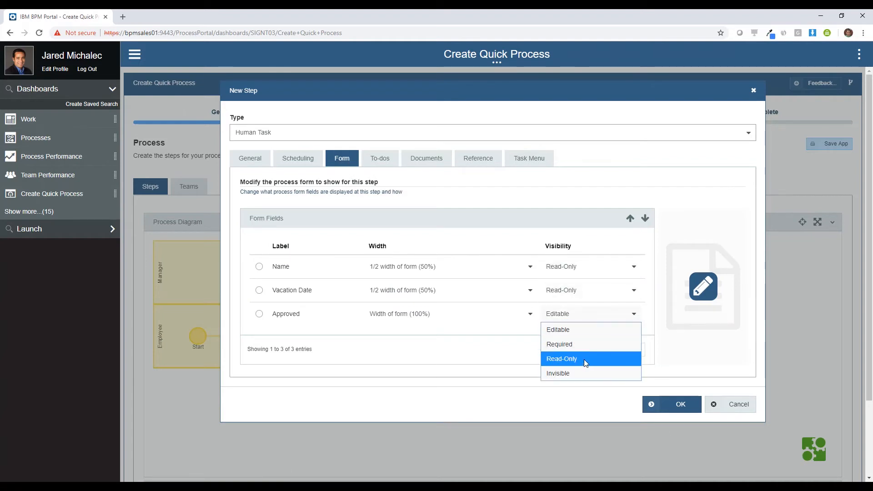
left_click(584, 360)
left_click(672, 408)
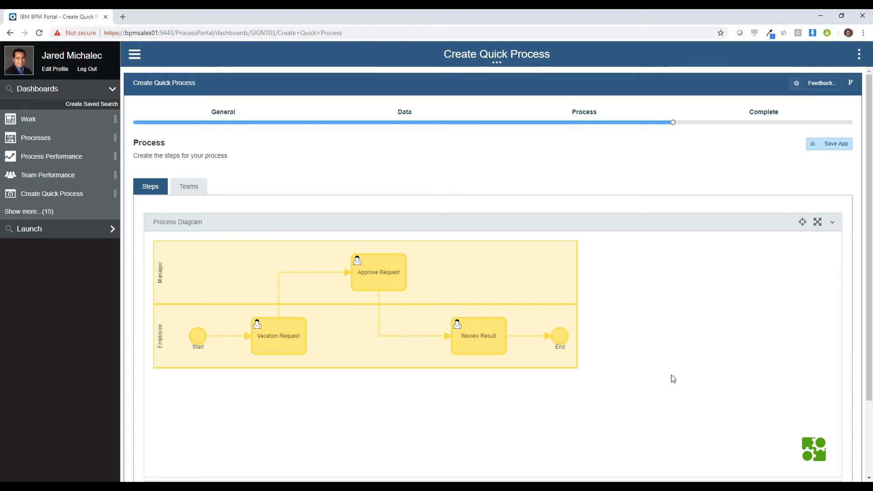
Insert a Decision step named "Approved" between Approve Request and Review Result.
left_click(458, 332)
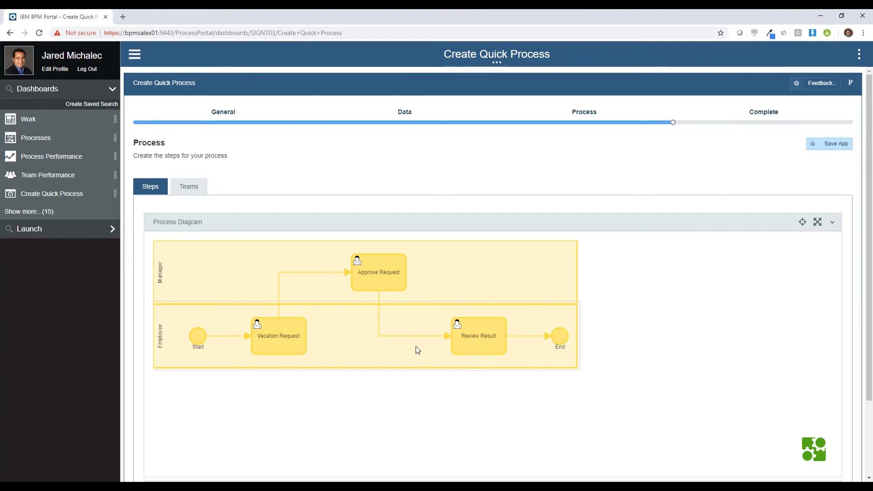
left_click(382, 337)
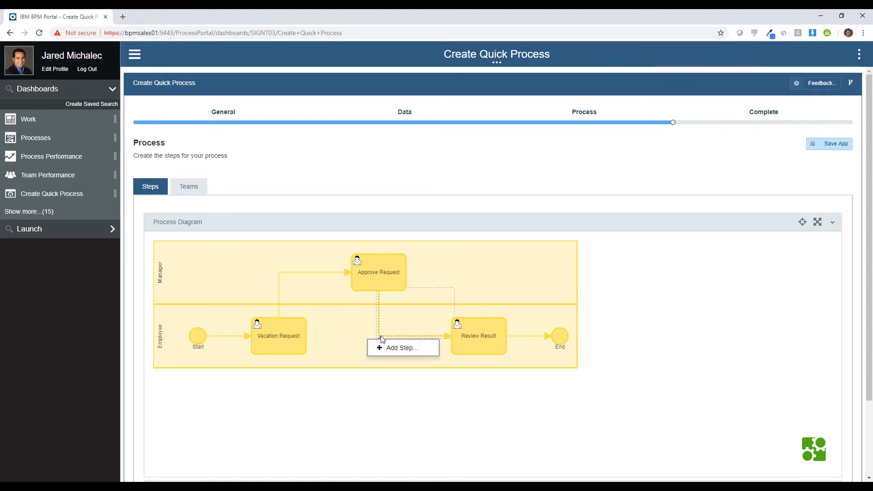
left_click(384, 350)
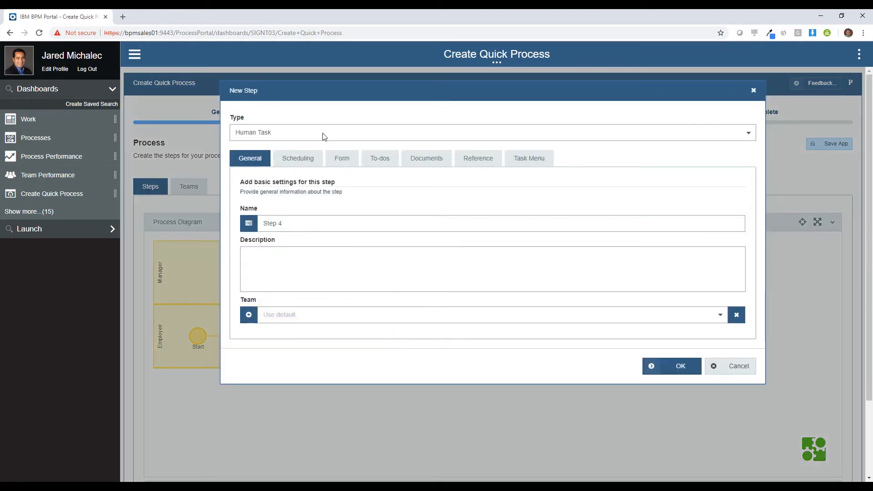
left_click(288, 134)
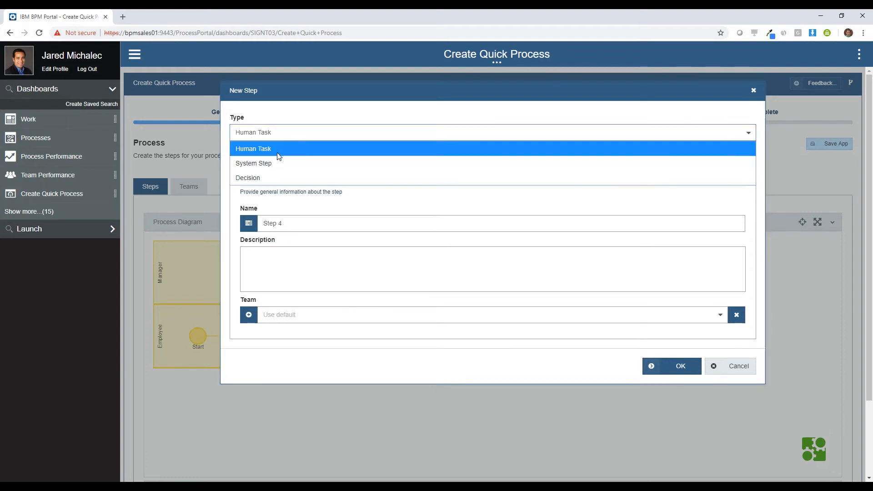
left_click(259, 180)
left_click(242, 229)
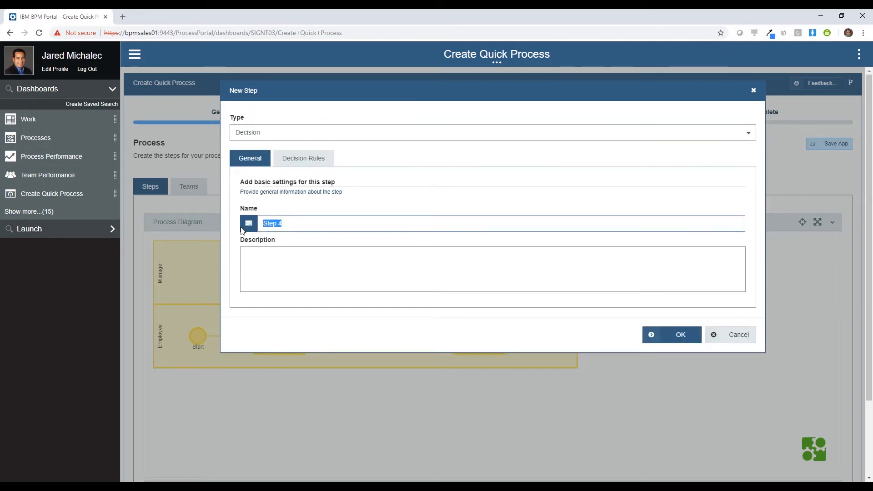
type("Approved")
Add a decision rule with the condition that the Approved form field equals False.
left_click(304, 162)
left_click(712, 220)
left_click(709, 197)
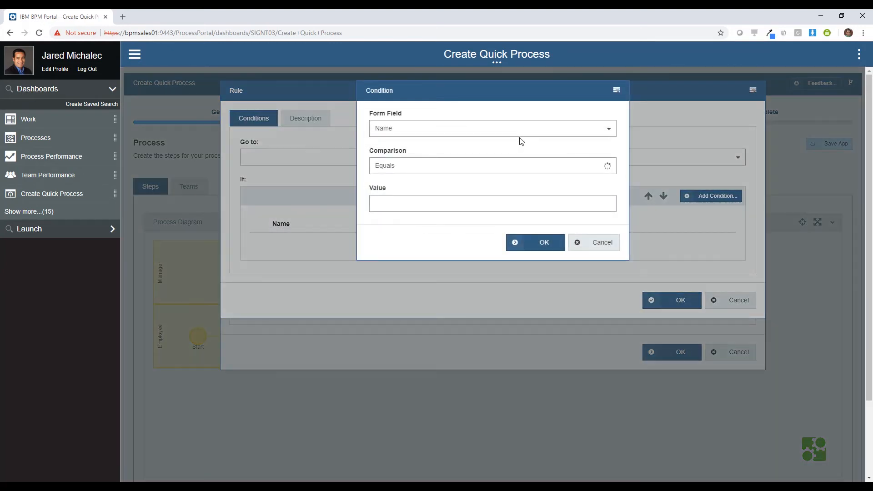
left_click(445, 128)
left_click(406, 174)
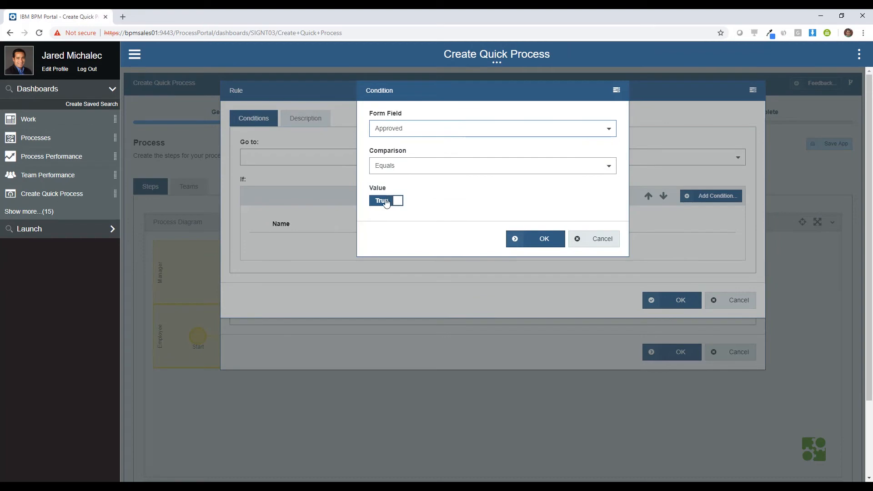
left_click(386, 201)
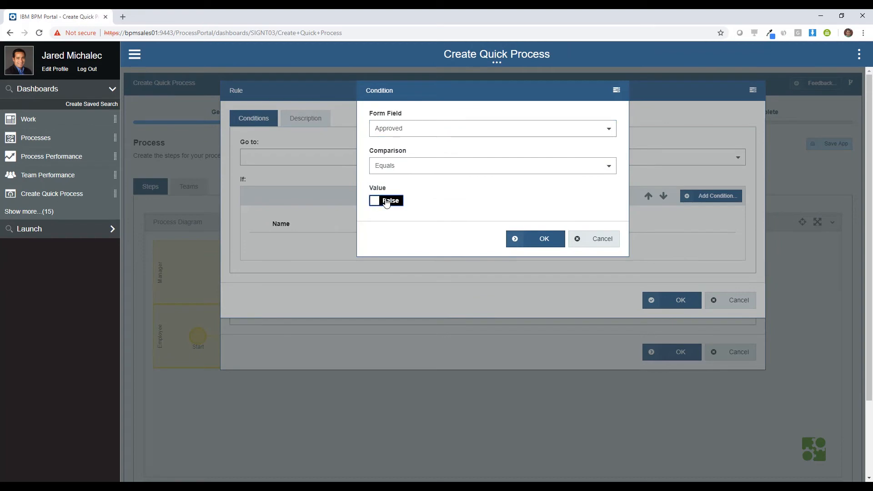
left_click(552, 239)
Route the decision rule to the Vacation Request step and save the rule and the decision step.
left_click(382, 158)
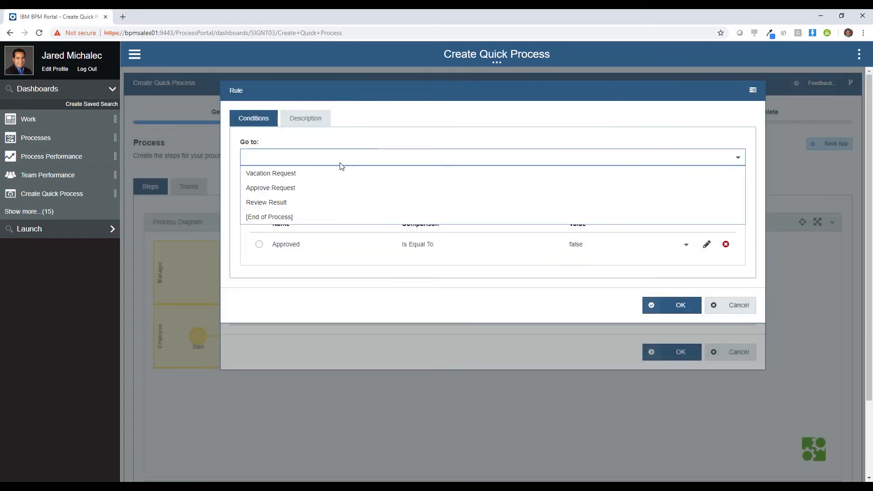
left_click(318, 172)
left_click(681, 306)
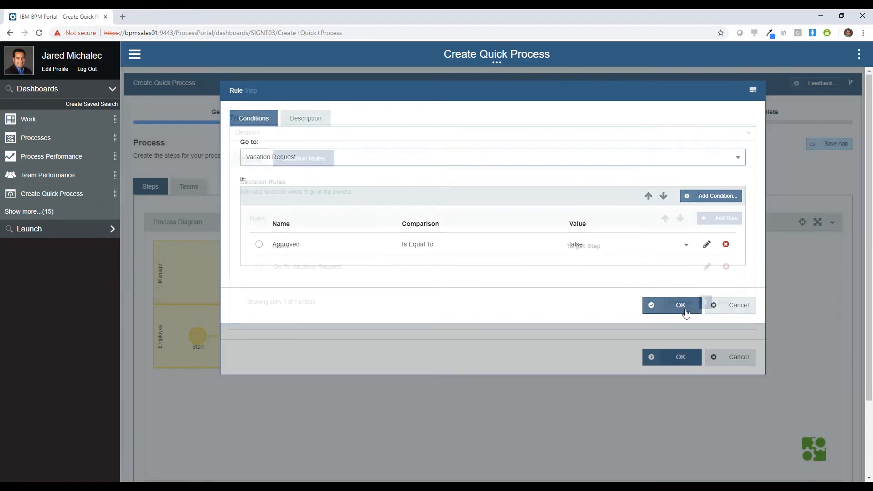
left_click(678, 353)
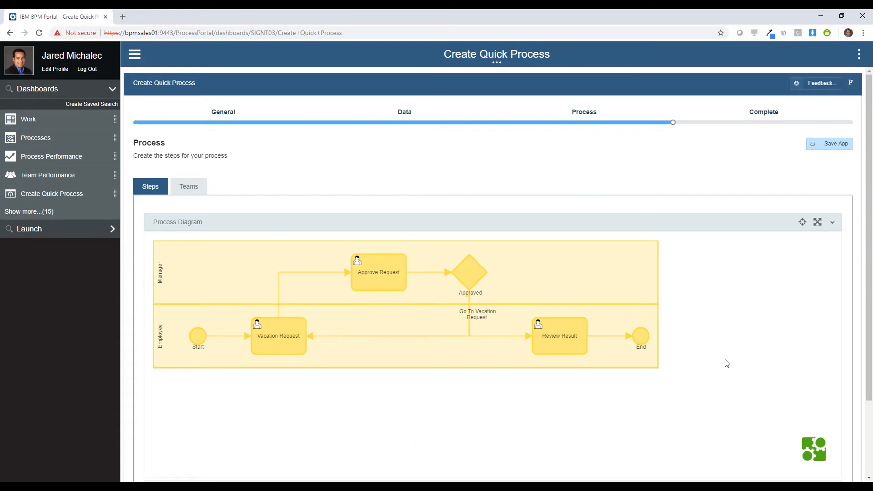
Finish the process setup and publish the Vacation Request Process app to the Process Center.
left_click_drag(869, 351, 870, 430)
left_click(830, 456)
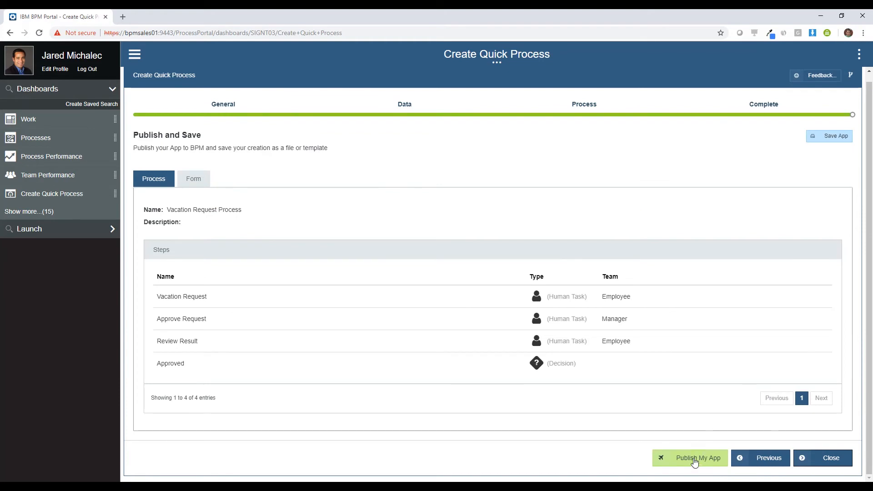
left_click(696, 459)
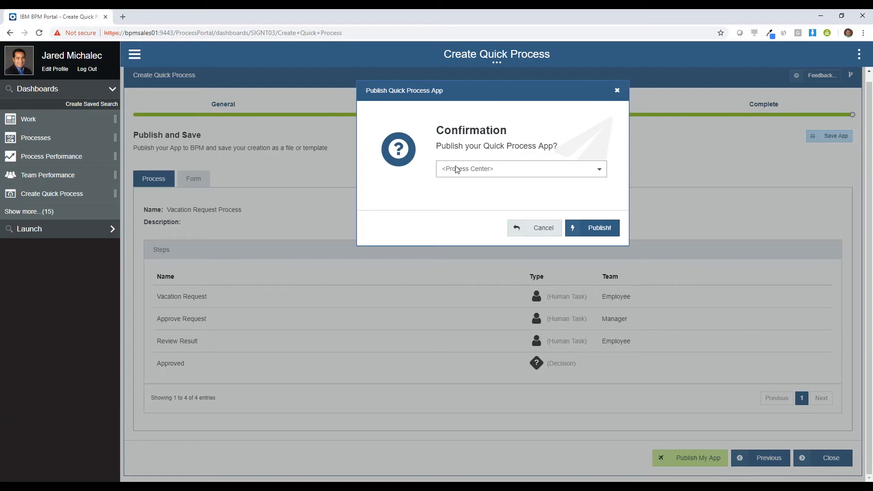
left_click(600, 228)
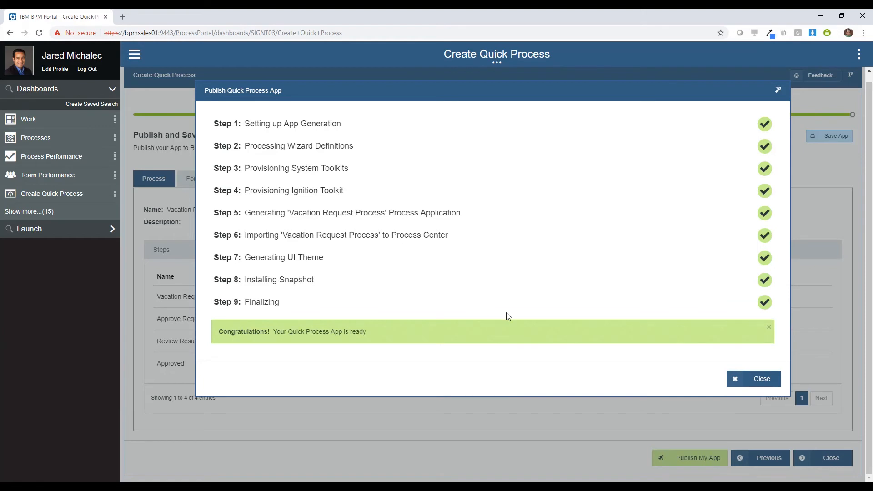
left_click(757, 381)
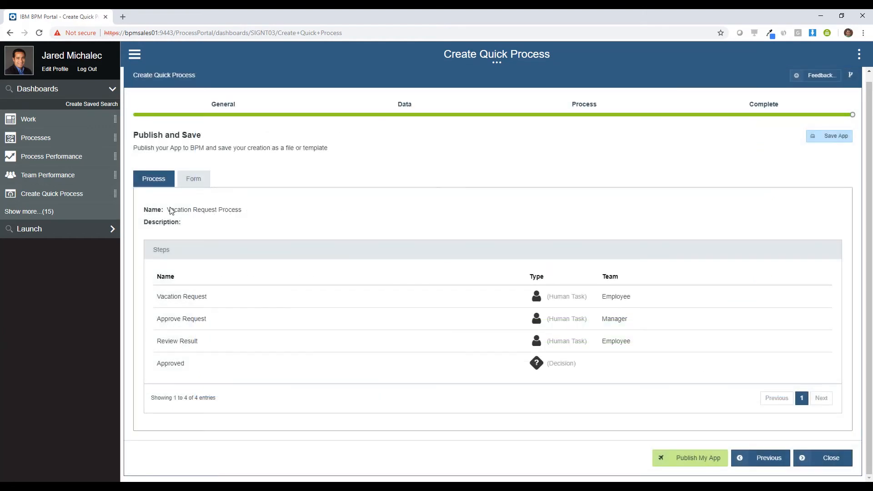
Reload the portal, launch the Vacation Request Process and claim its Vacation Request task.
left_click(112, 229)
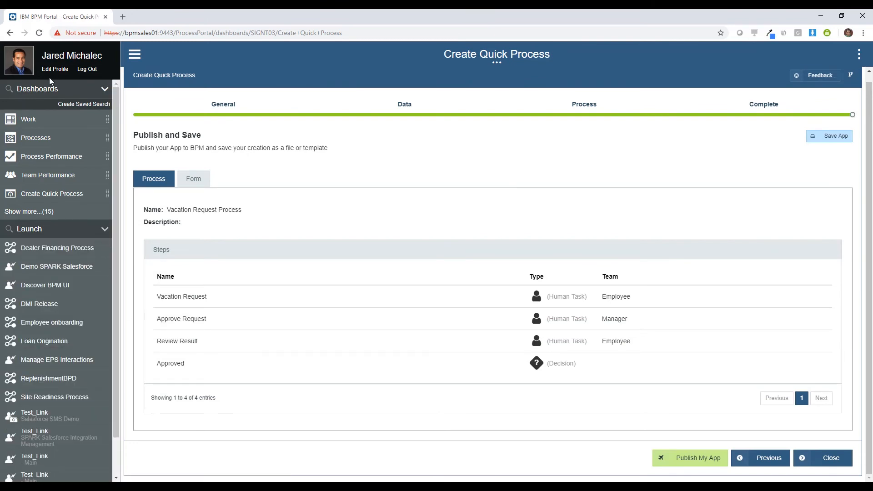
left_click(38, 34)
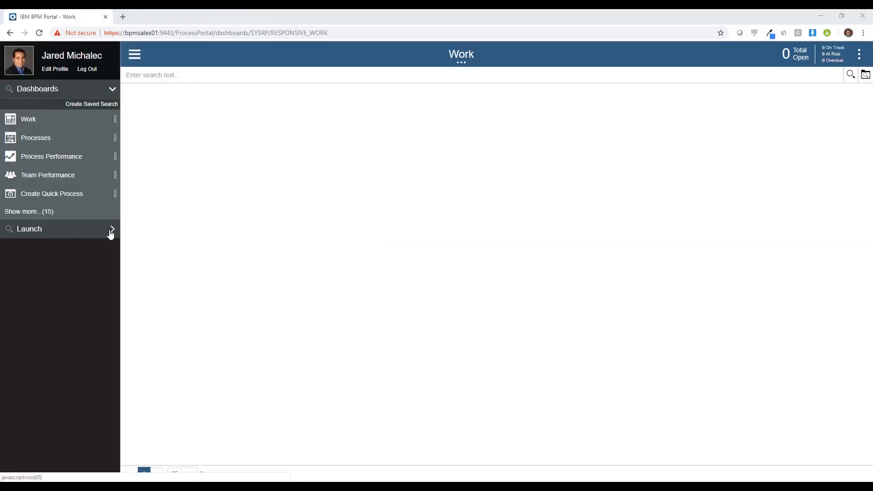
left_click(111, 231)
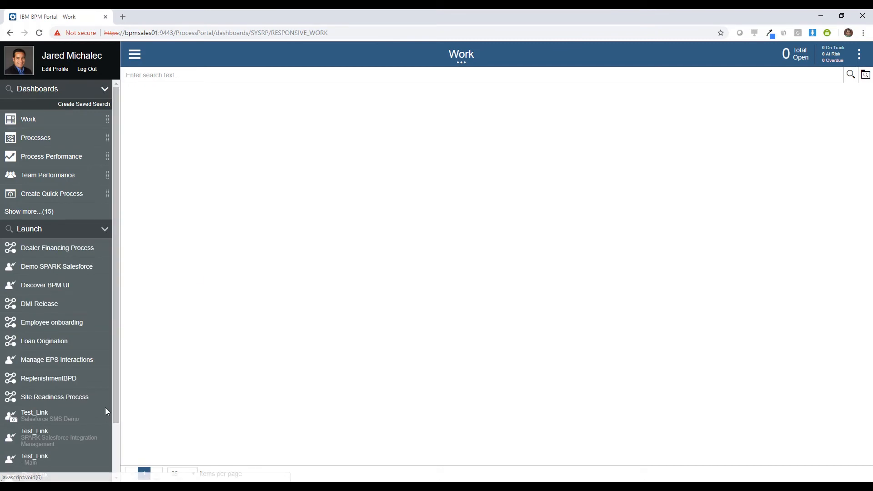
scroll(93, 387, "down", 2)
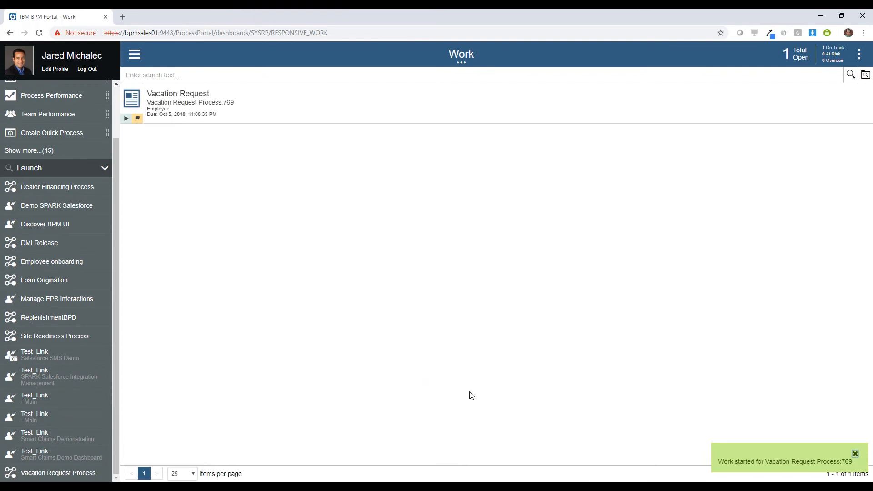
left_click(162, 100)
left_click(537, 199)
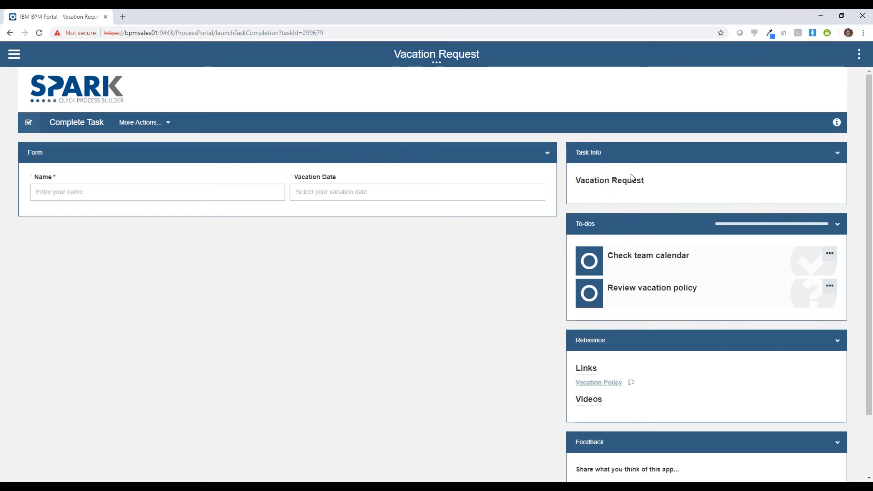
Examine the Vacation Request task page and how its layout adapts as the browser window narrows, ending maximized with the navigation pane collapsed.
scroll(624, 270, "down", 1)
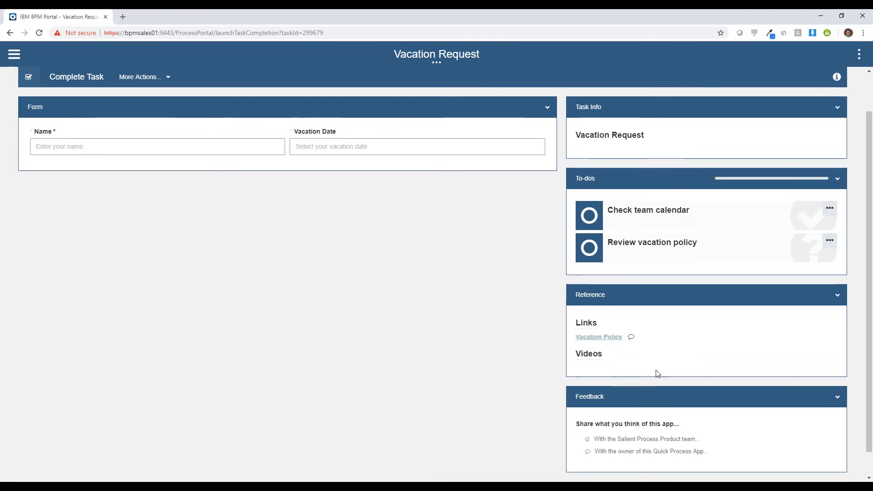
scroll(634, 344, "up", 1)
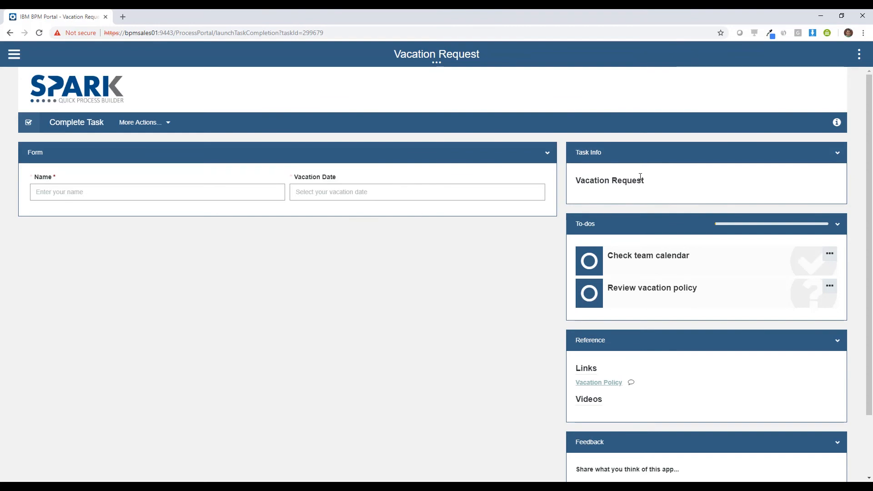
left_click(841, 16)
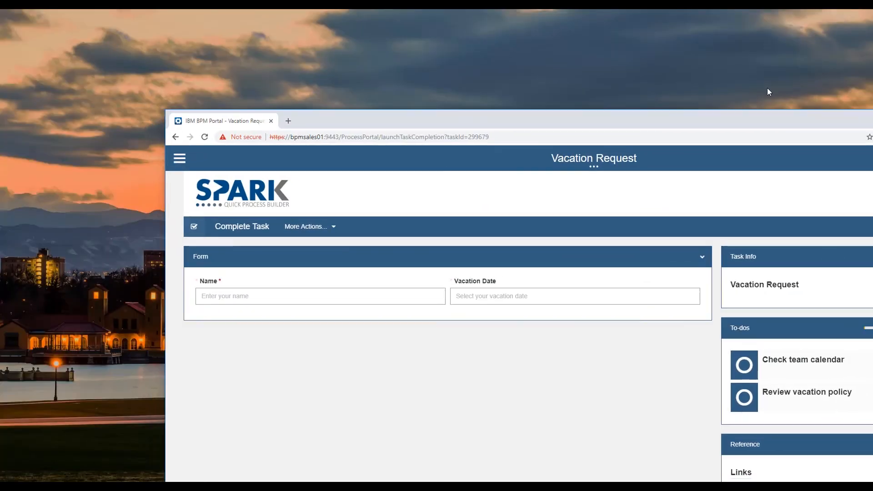
left_click_drag(556, 124, 406, 33)
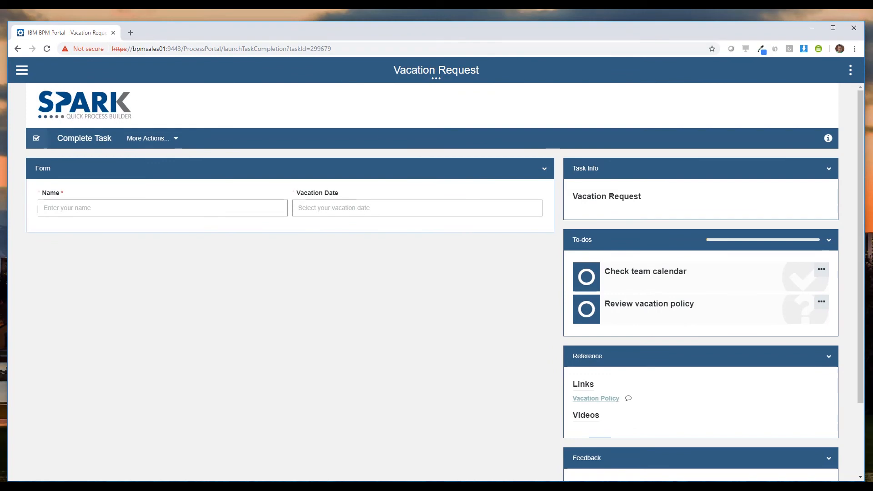
left_click_drag(865, 227, 513, 216)
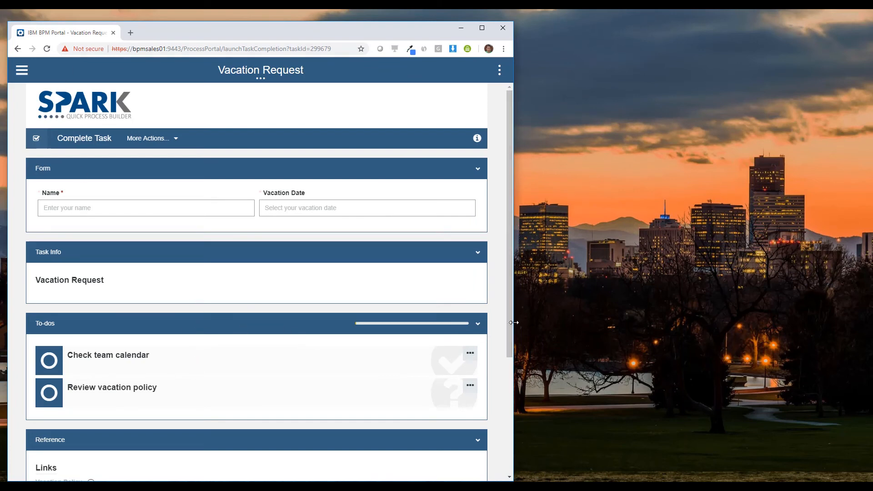
left_click_drag(514, 321, 268, 304)
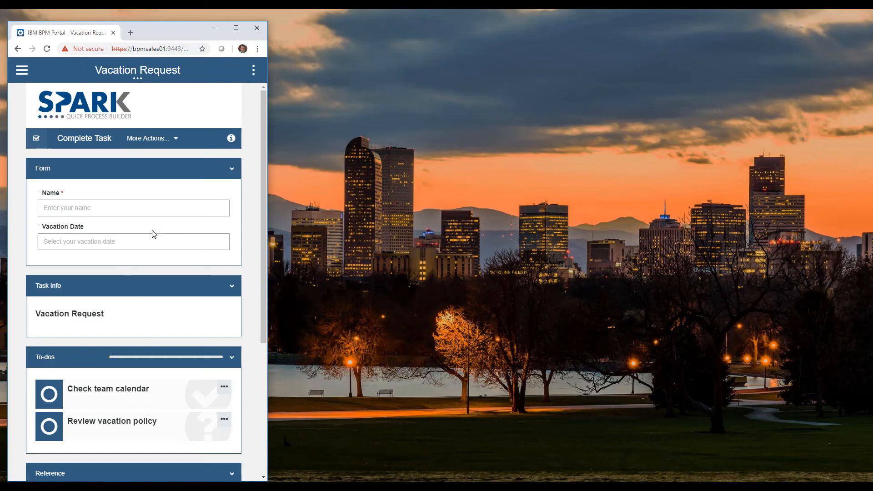
left_click(230, 28)
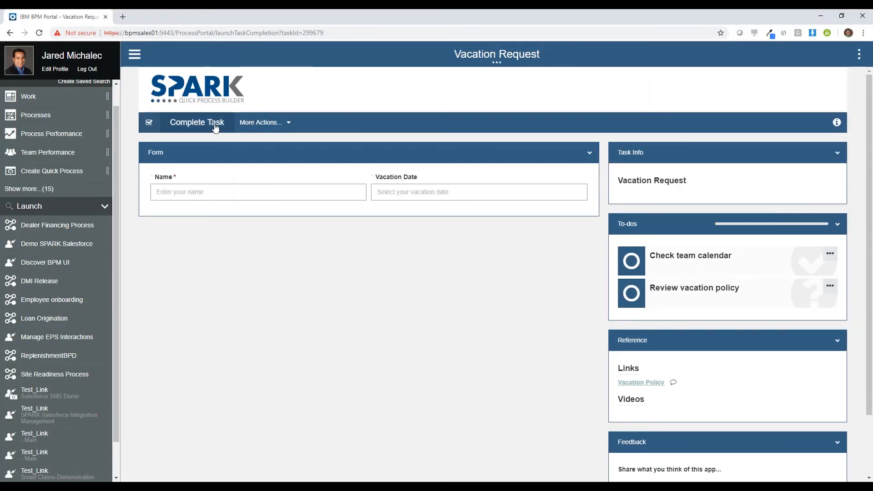
left_click(134, 54)
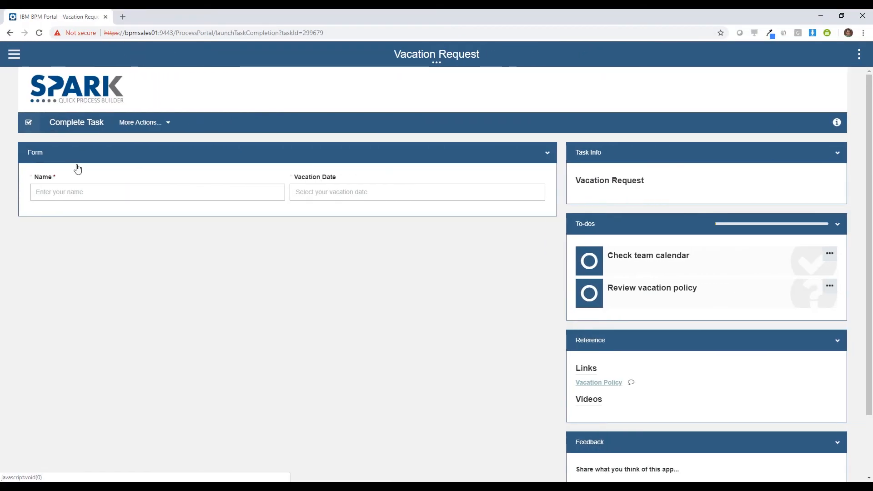
Fill in the requester's name, set the vacation date to 10/22/2018 and try to complete the task.
left_click(147, 189)
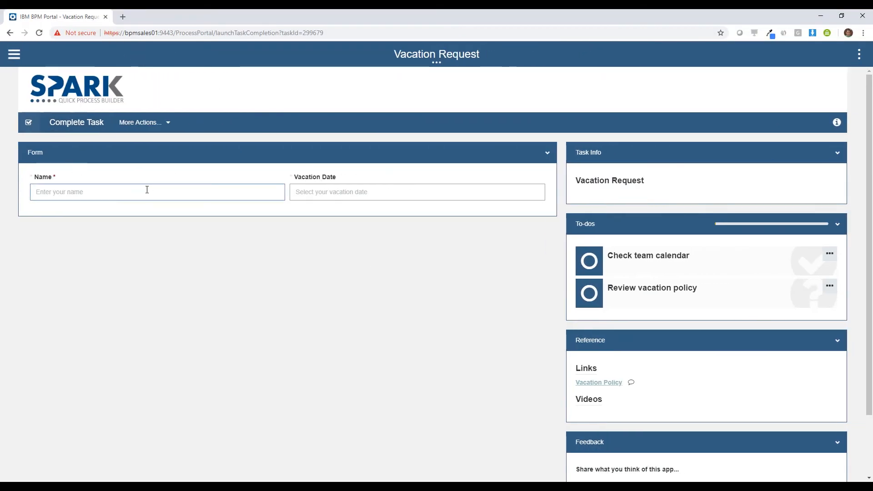
type("Jared")
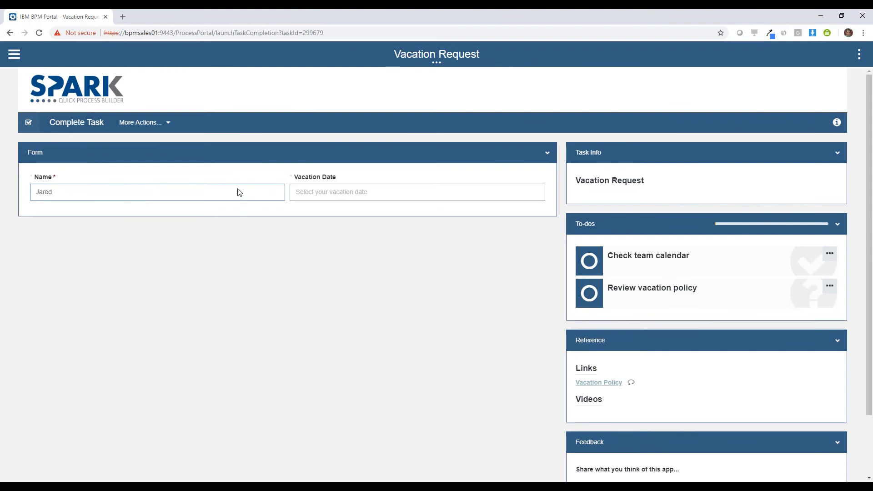
left_click(315, 199)
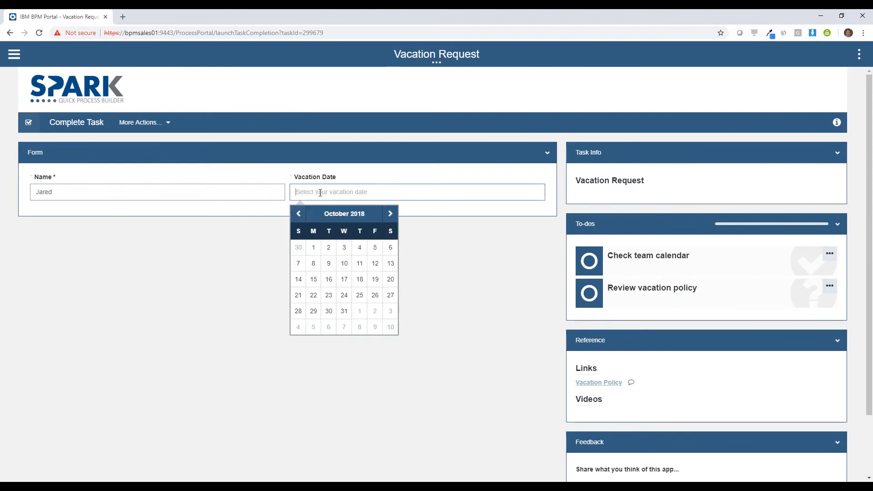
left_click(315, 296)
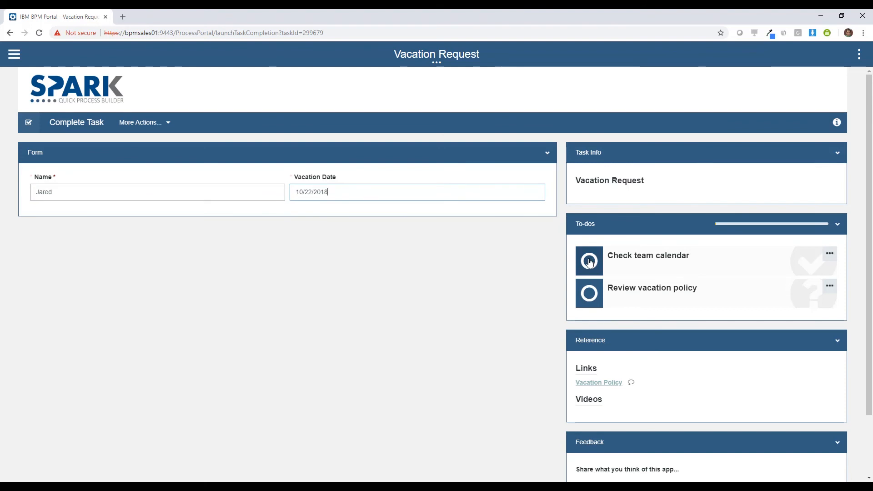
left_click(59, 128)
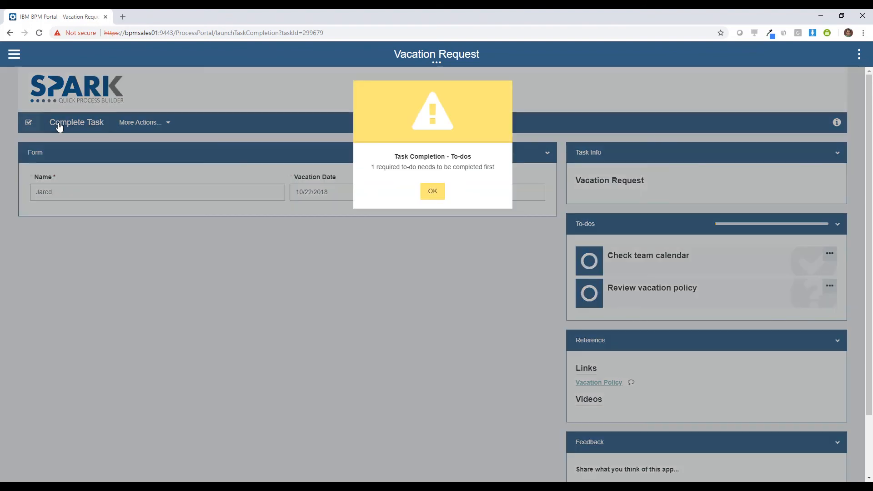
left_click(432, 191)
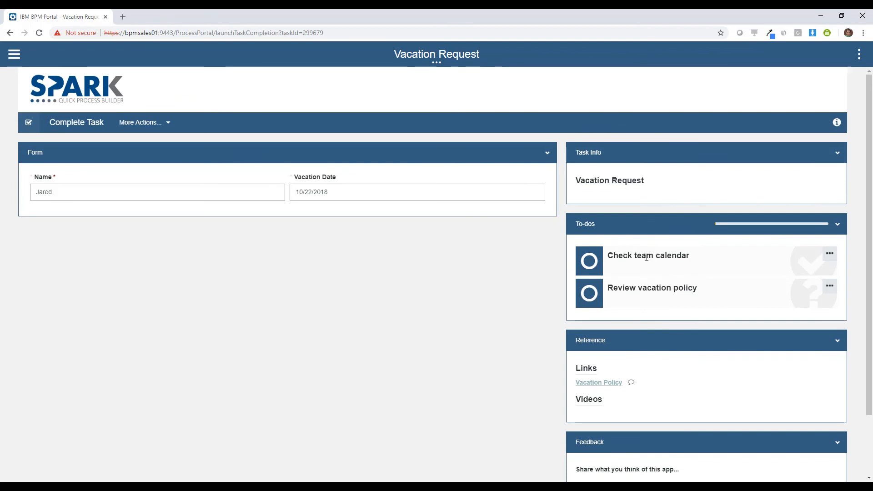
Mark the Check team calendar and Review vacation policy to-dos as done and complete the Vacation Request task.
left_click(602, 261)
left_click(592, 292)
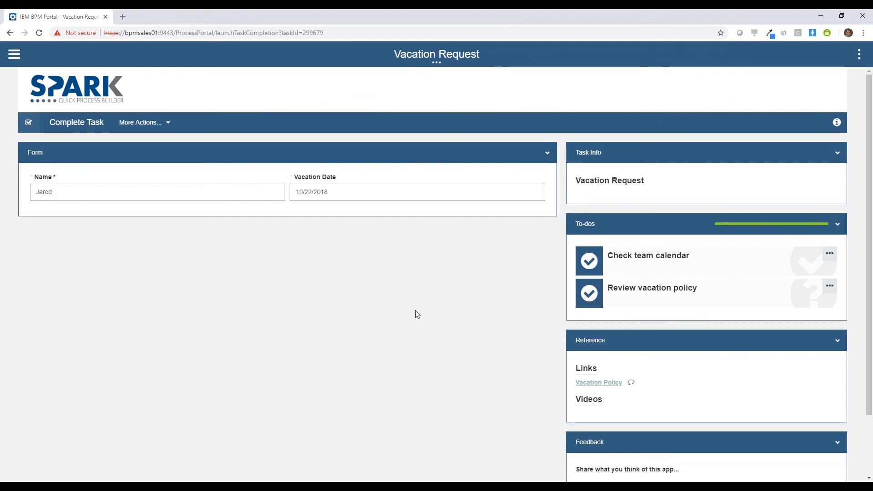
left_click(53, 118)
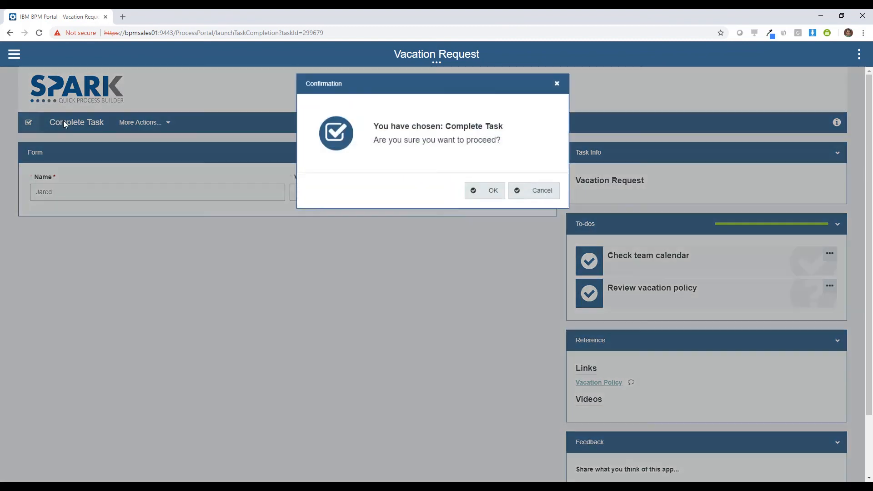
left_click(486, 201)
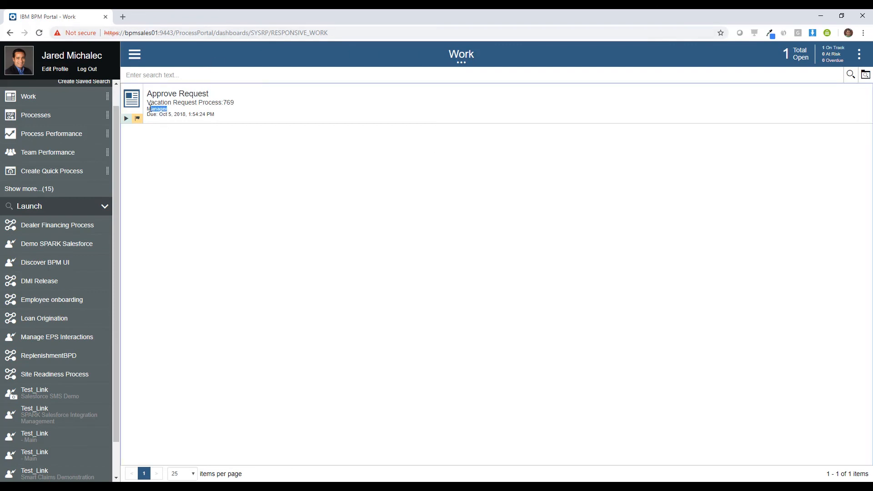
Claim the Approve Request task, mark its Review Request to-do as done and complete it with Approved unchecked.
left_click(177, 94)
left_click(537, 194)
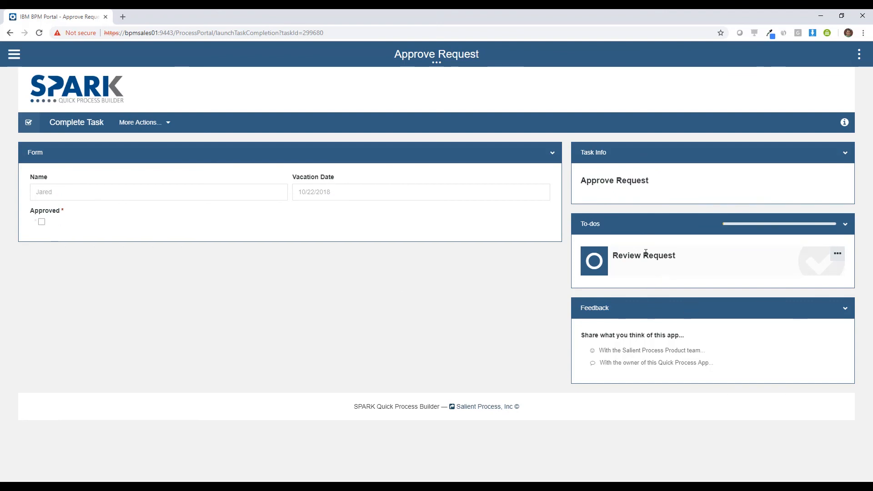
left_click(594, 262)
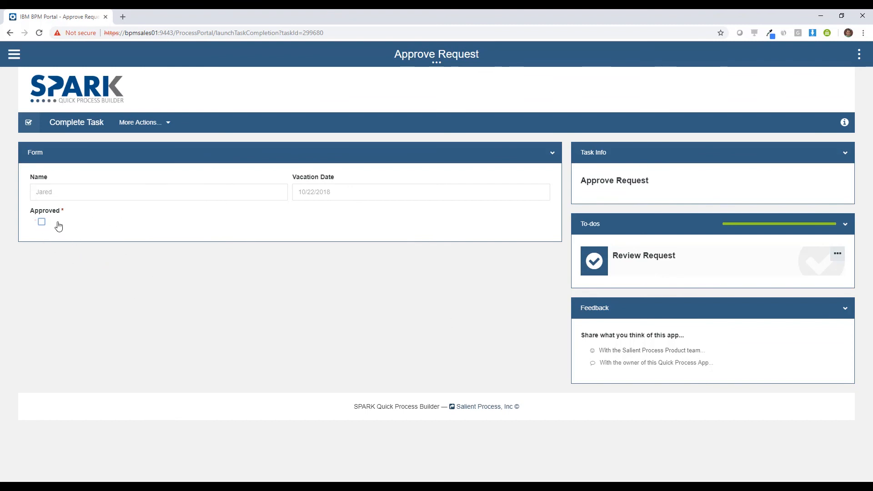
left_click(77, 123)
left_click(474, 201)
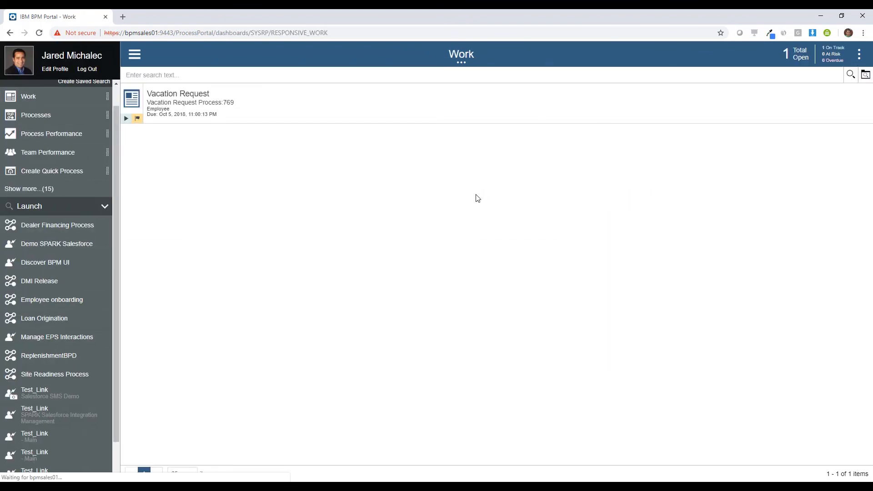
Claim the returned Vacation Request task and open its process diagram.
left_click(184, 96)
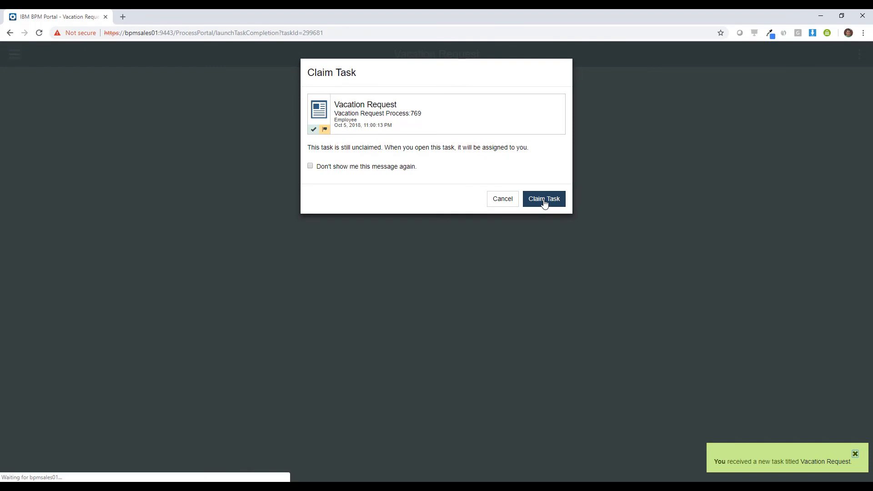
left_click(545, 200)
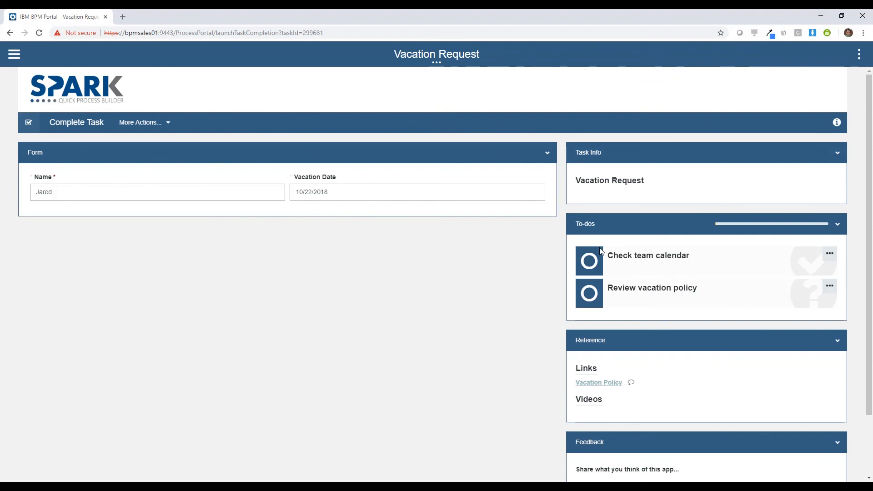
left_click(437, 64)
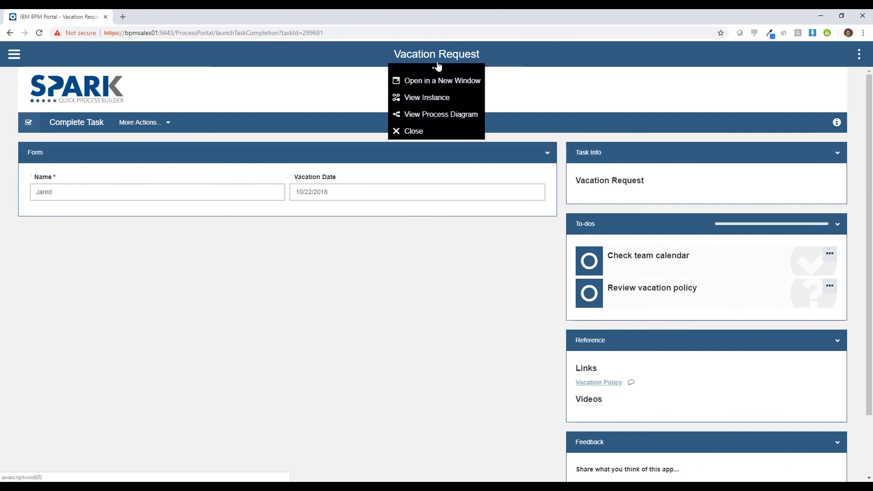
left_click(434, 115)
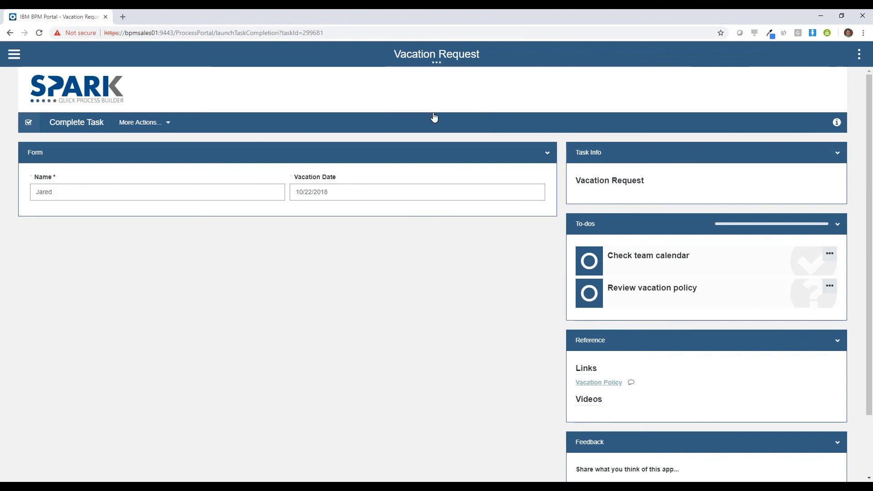